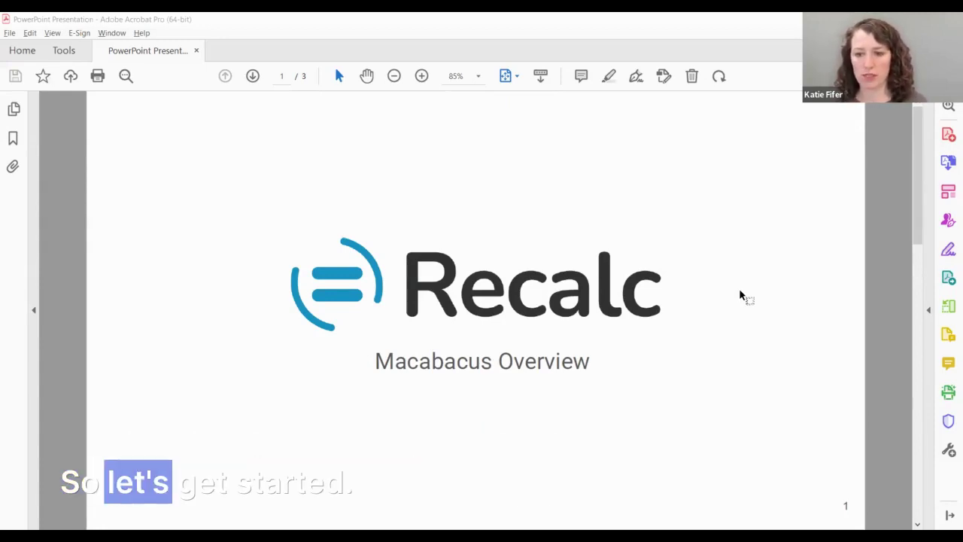
# Advance the PDF from the Recalc title slide to page 2 listing the three Macabacus topics.
pyautogui.press('Right')
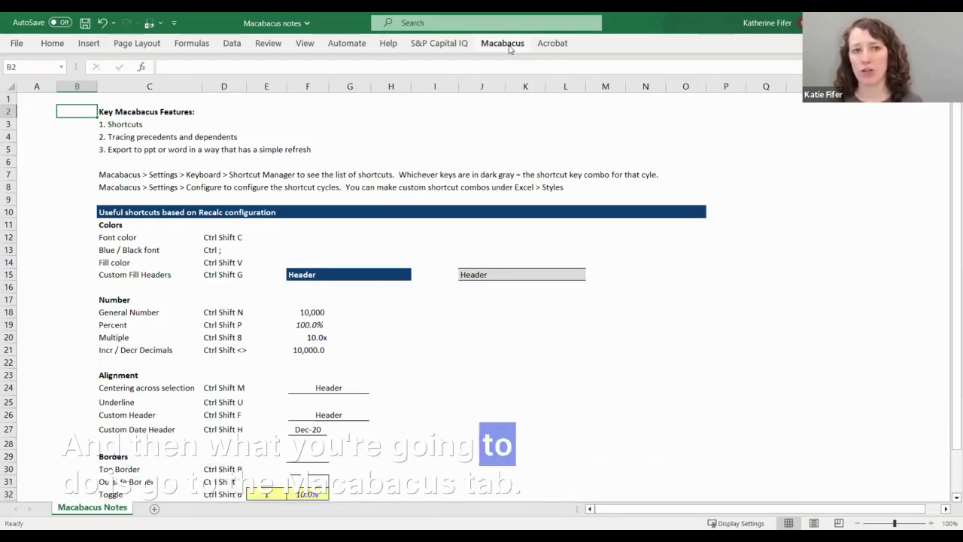
# Bring up the Macabacus Import Settings dialog offering cloud or XML file import.
pyautogui.click(503, 43)
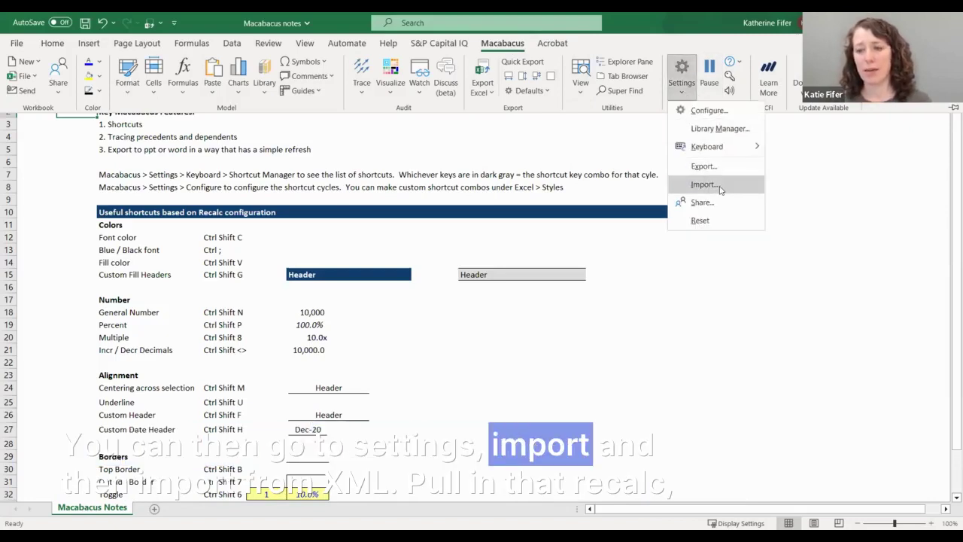
pyautogui.click(719, 184)
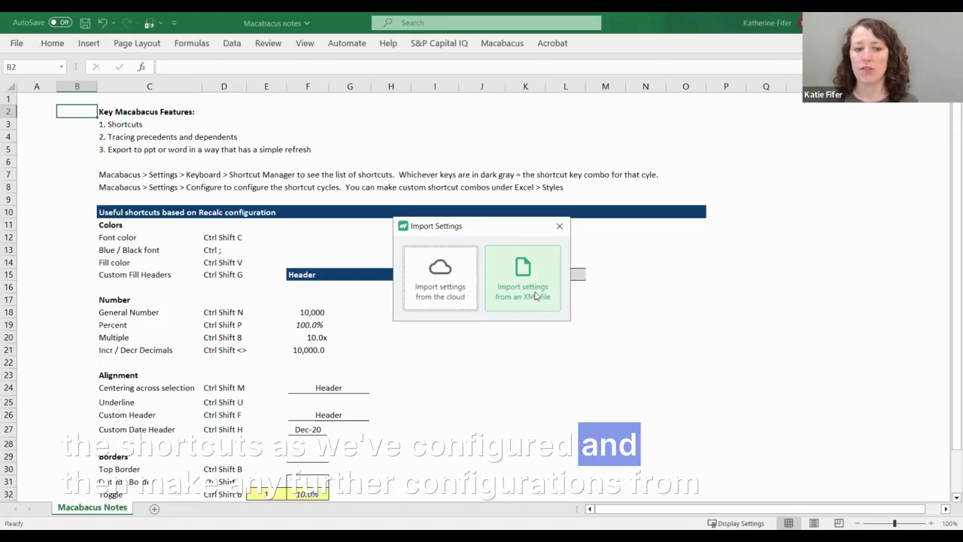
# Close Import Settings and open the Macabacus Shortcut Manager from Settings > Keyboard.
pyautogui.click(558, 224)
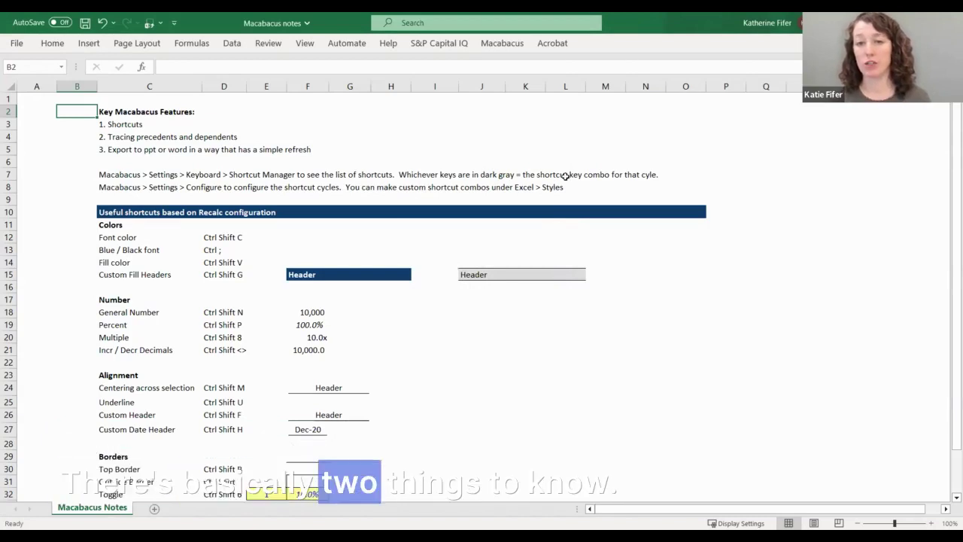
pyautogui.click(503, 44)
pyautogui.click(682, 75)
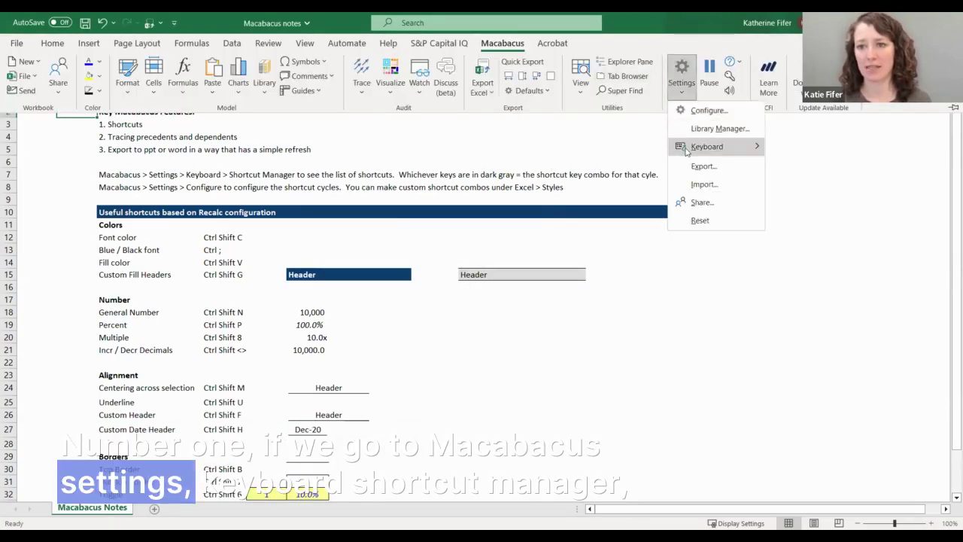
pyautogui.moveTo(741, 156)
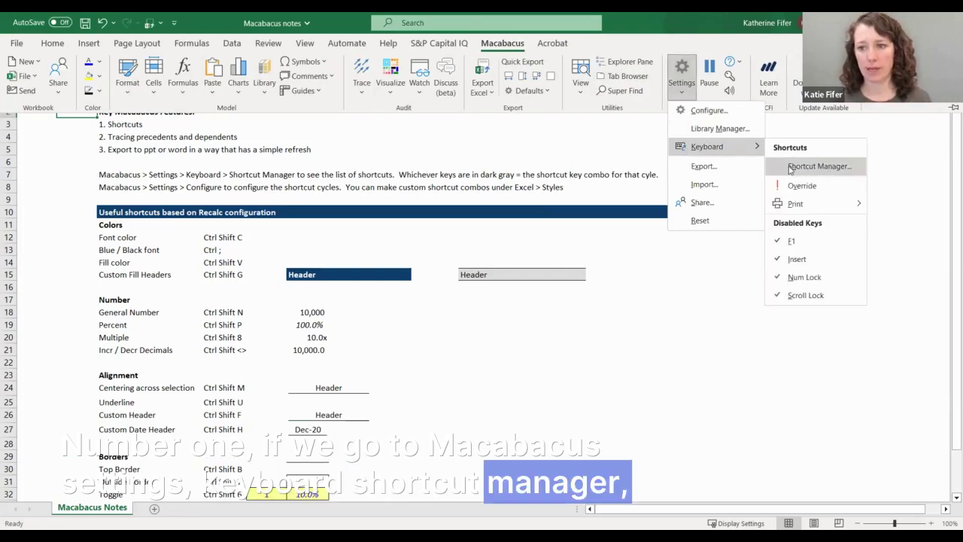
pyautogui.click(818, 166)
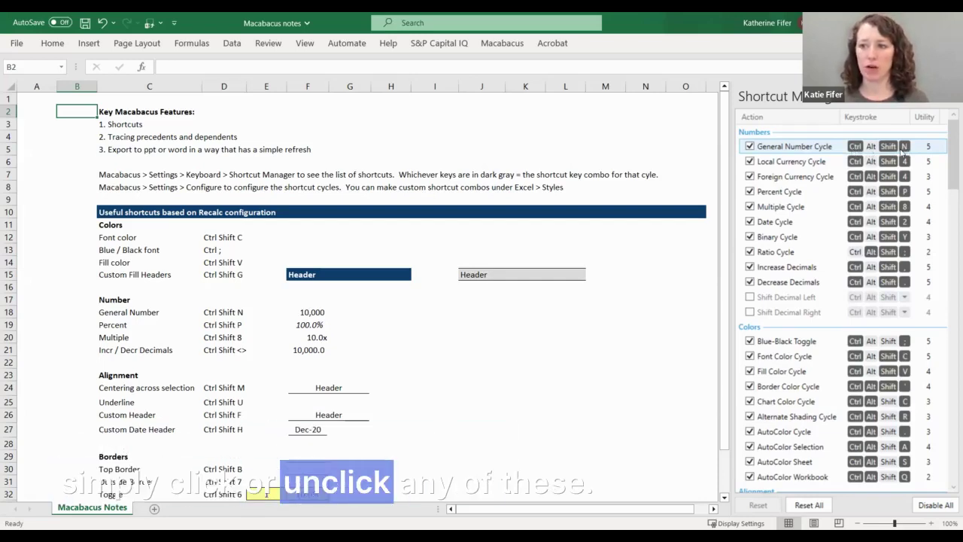
pyautogui.click(905, 148)
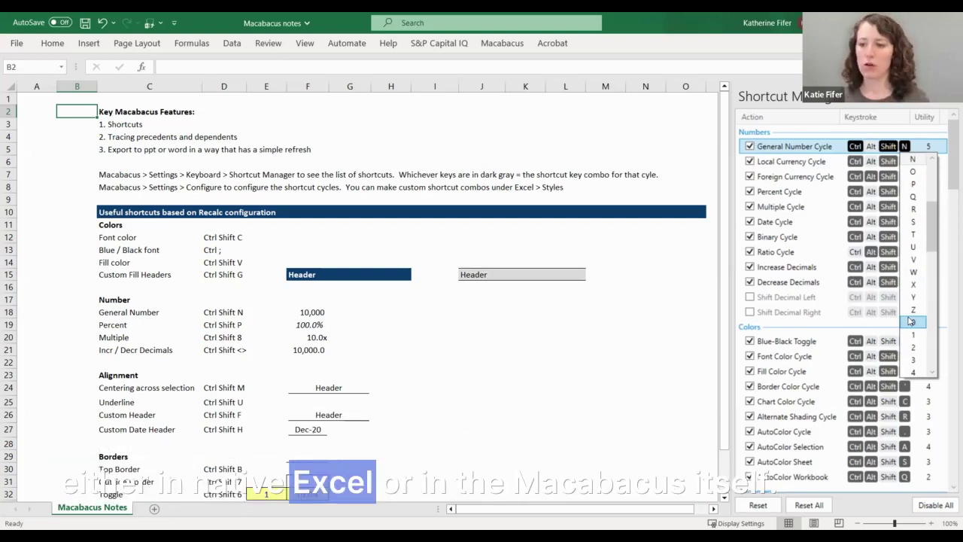
pyautogui.click(899, 280)
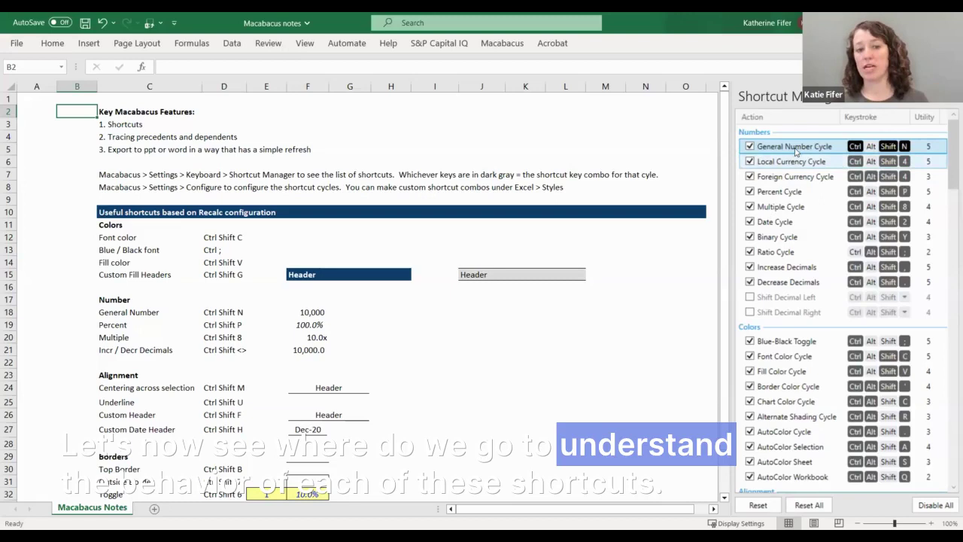
# Open Macabacus Settings via Configure and show the Excel > Format > Colors page.
pyautogui.click(498, 45)
pyautogui.click(680, 79)
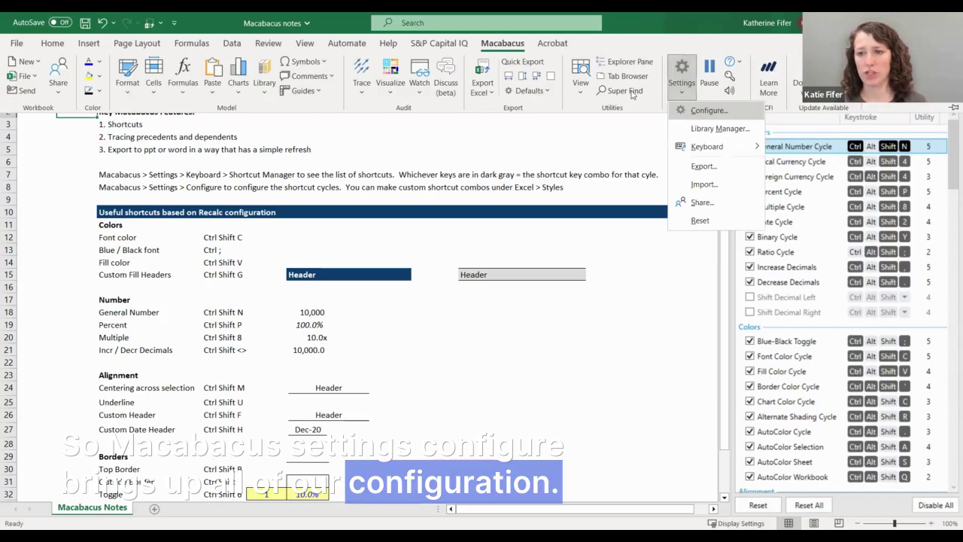
pyautogui.press('Return')
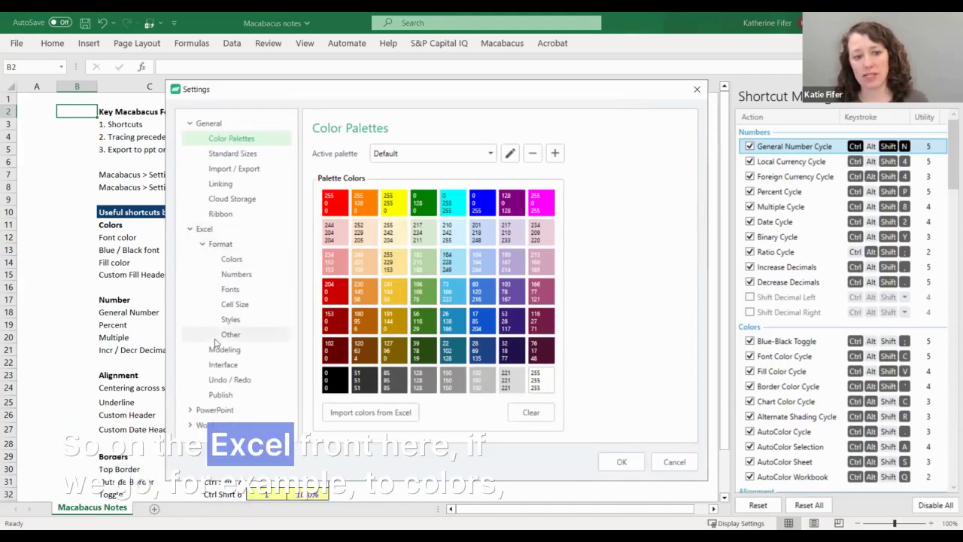
pyautogui.click(247, 264)
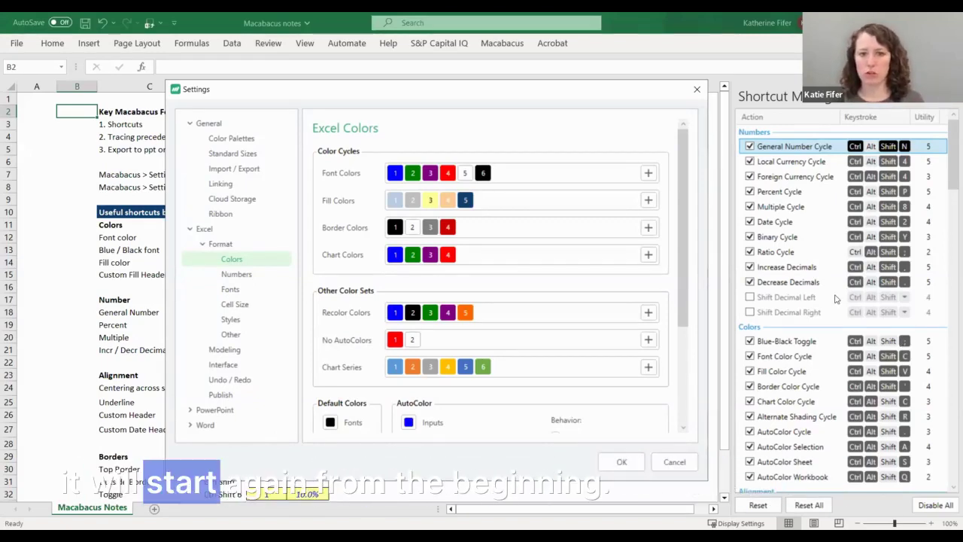
# Open and cancel the black sixth font colour's editor twice, then view Color Palettes.
pyautogui.click(482, 173)
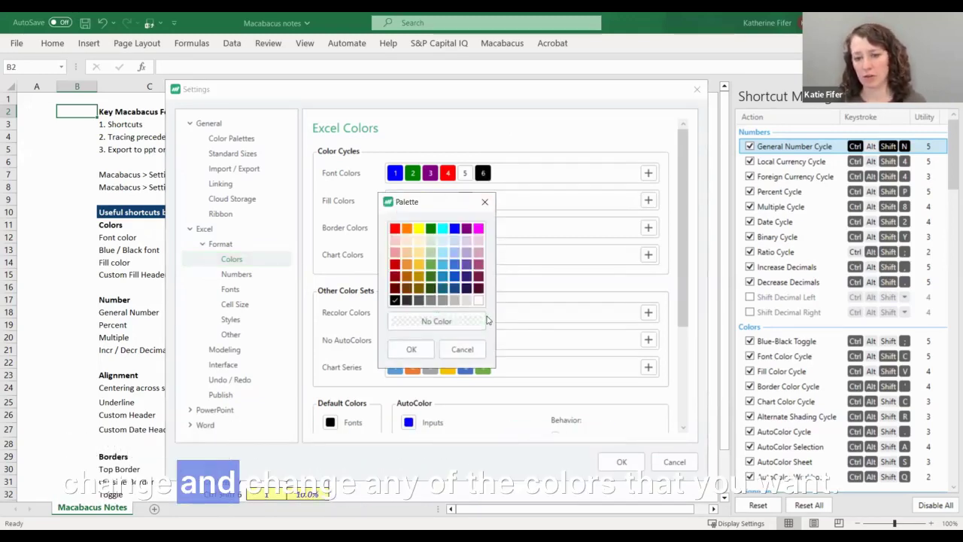
pyautogui.click(485, 201)
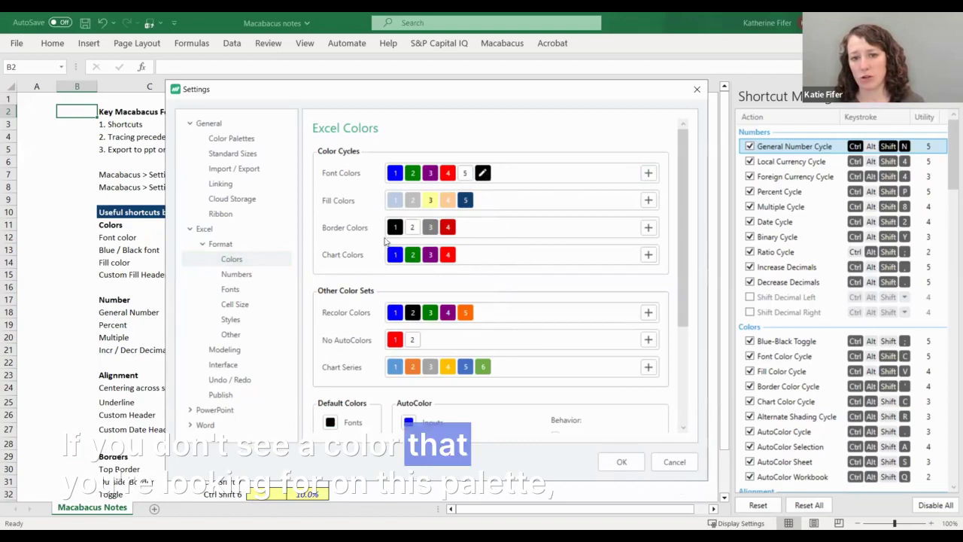
pyautogui.click(483, 173)
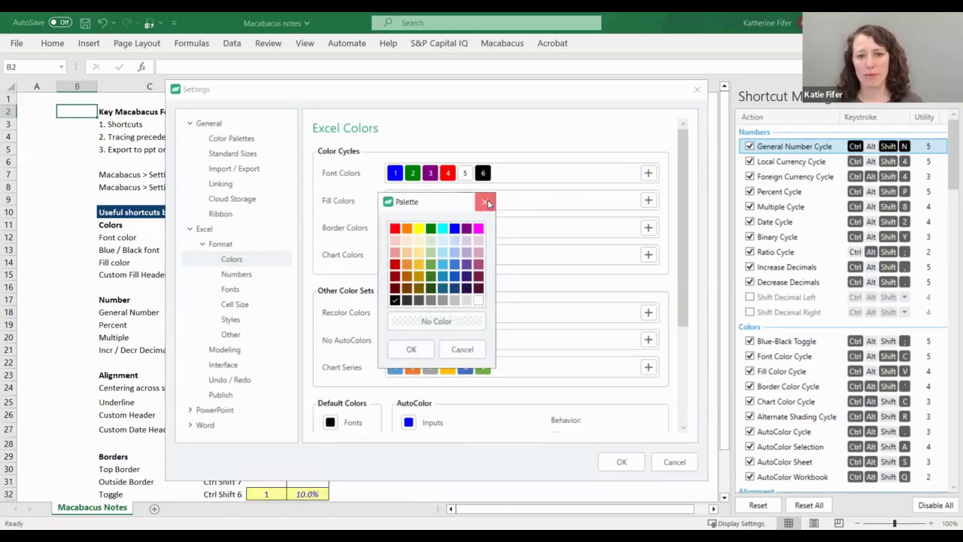
pyautogui.click(487, 202)
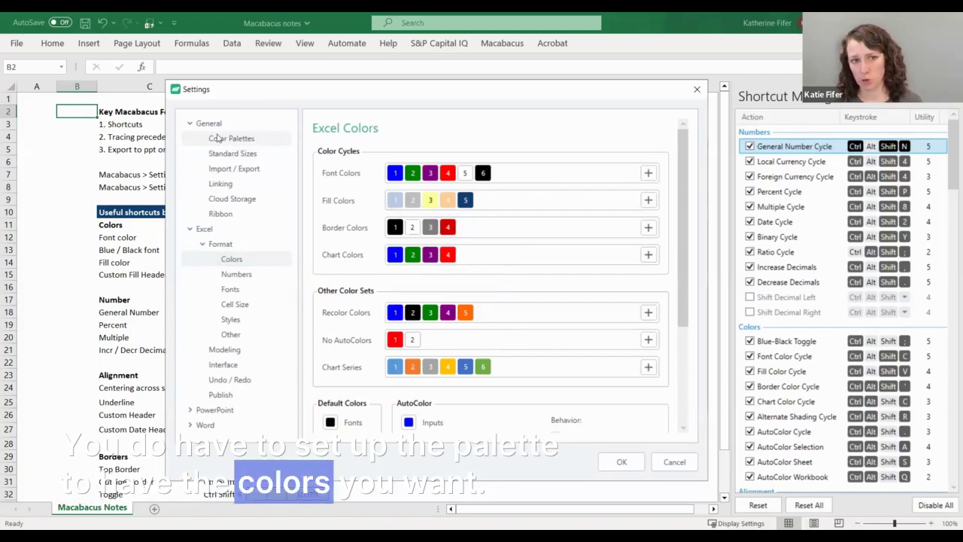
pyautogui.click(264, 140)
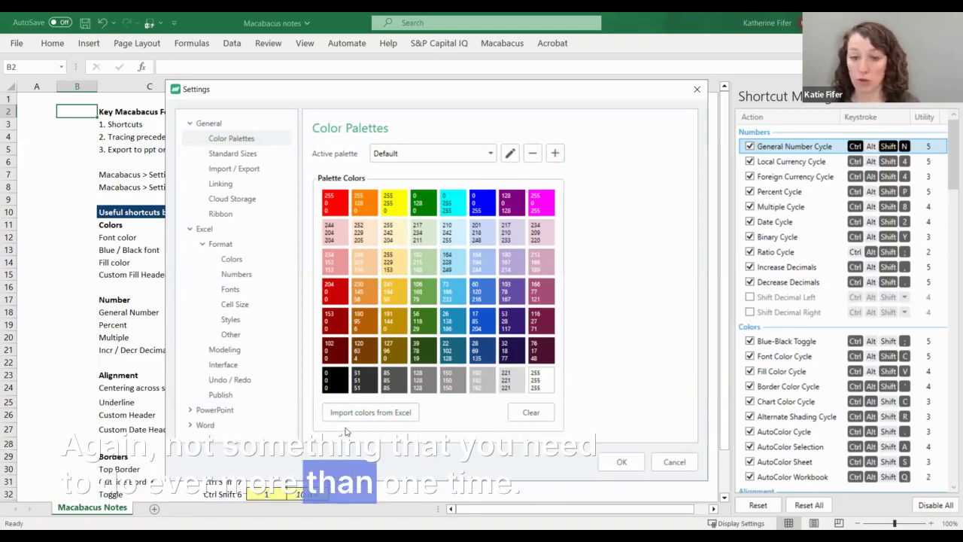
# Go back to Colors, then show the Number Formats page with the General Number Cycle.
pyautogui.click(222, 262)
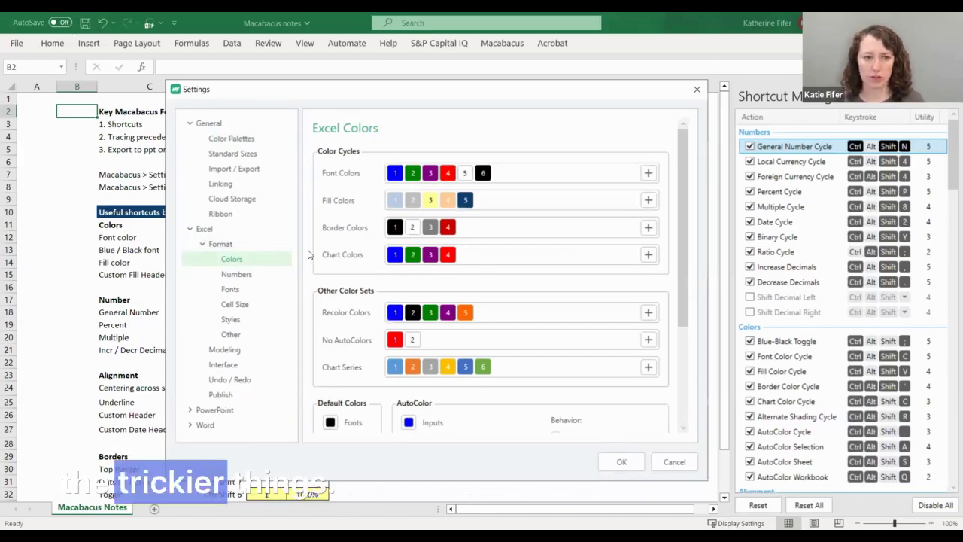
pyautogui.click(236, 274)
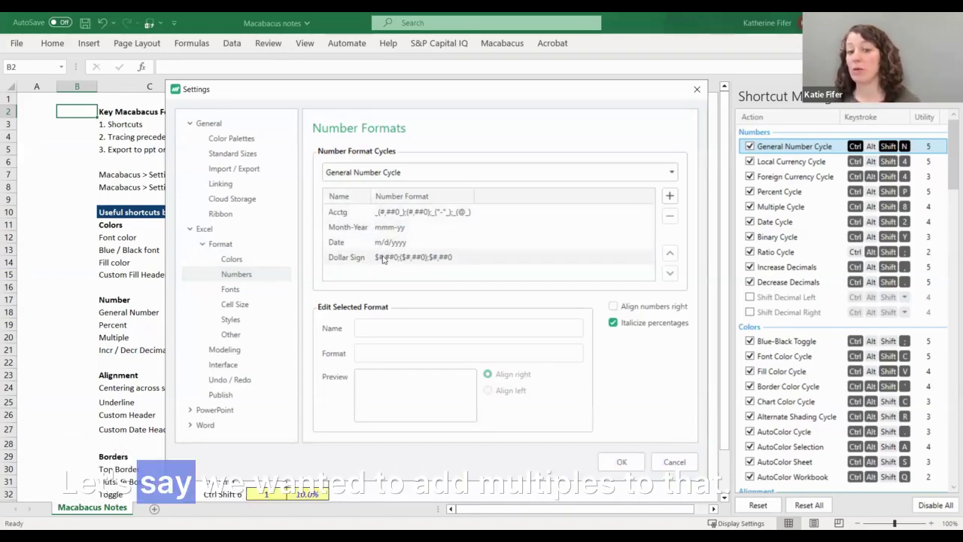
# Add a 'Mul' format with code 0.0x to the General Number Cycle.
pyautogui.click(668, 195)
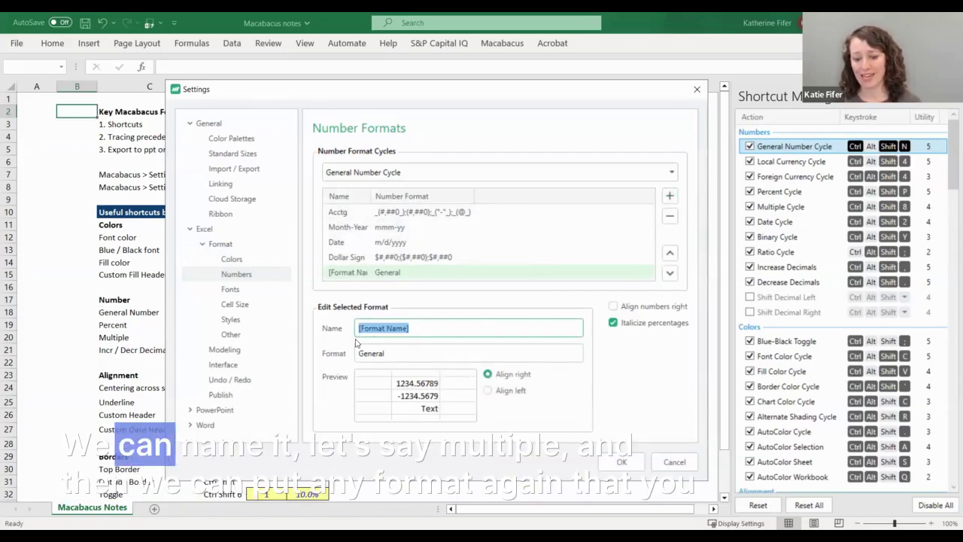
pyautogui.write('Multiple')
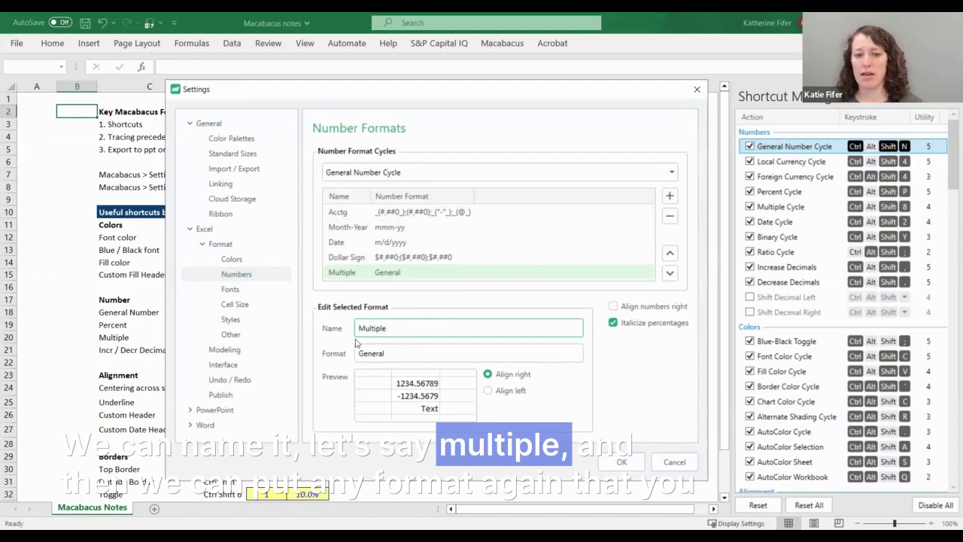
pyautogui.doubleClick(368, 352)
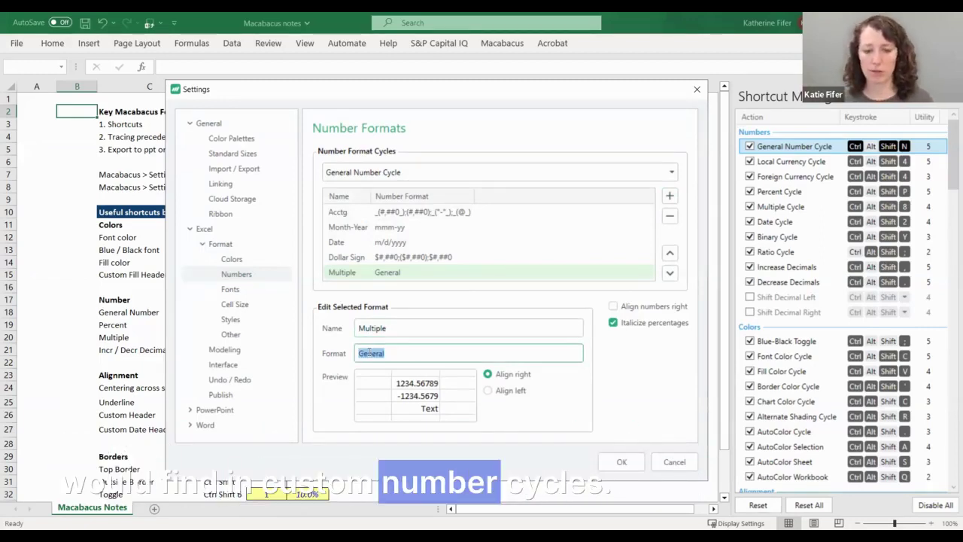
pyautogui.write('0.')
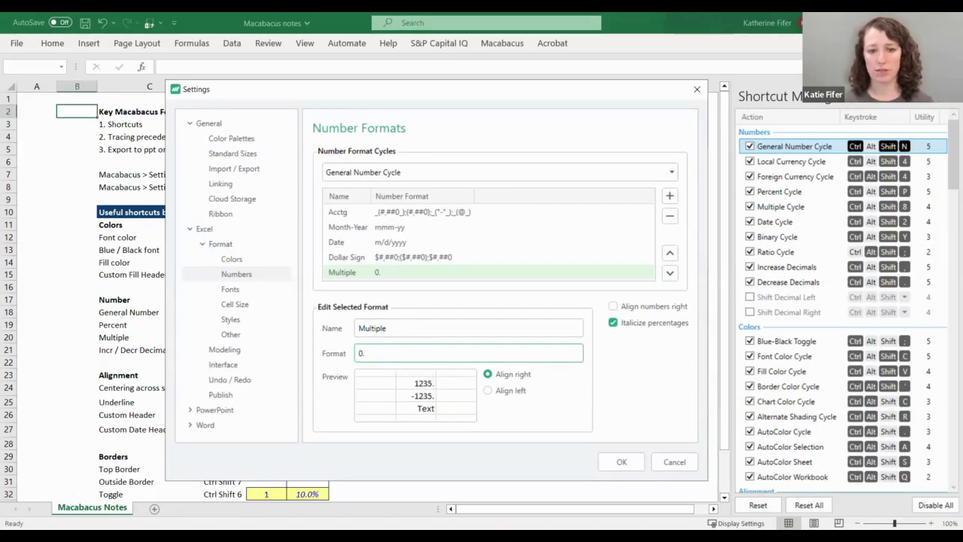
pyautogui.write('0x')
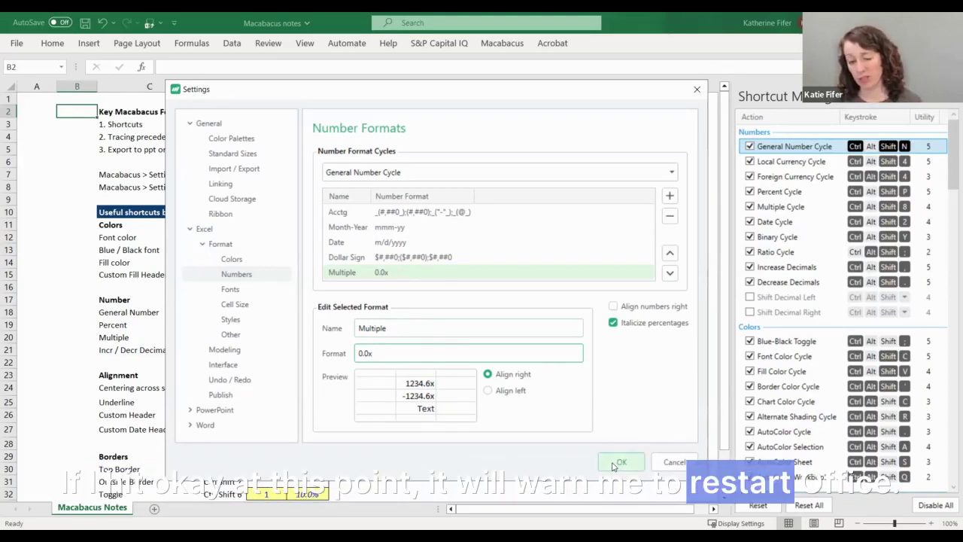
# Shift the Multiple format up and down in the cycle, then delete it and show Styles.
pyautogui.click(573, 275)
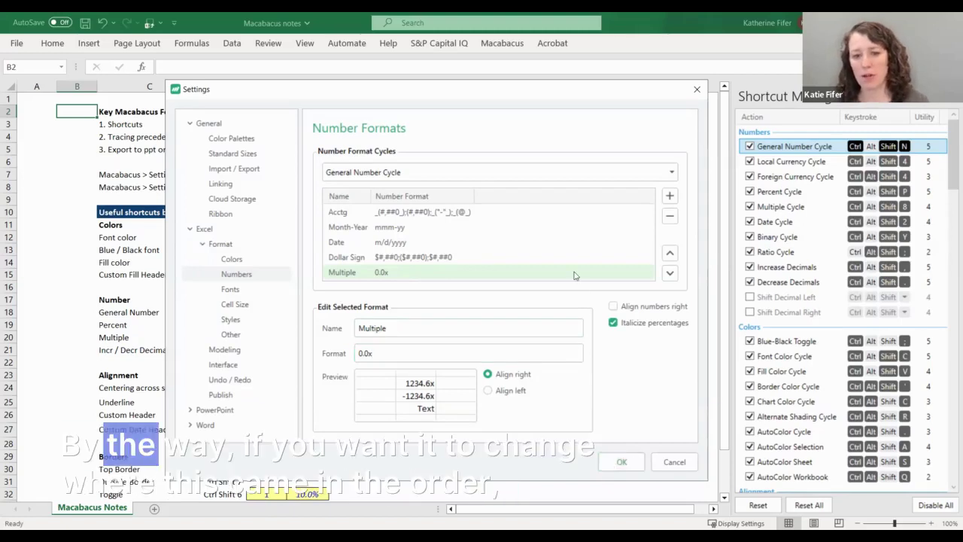
pyautogui.click(669, 253)
pyautogui.click(669, 253)
pyautogui.click(670, 252)
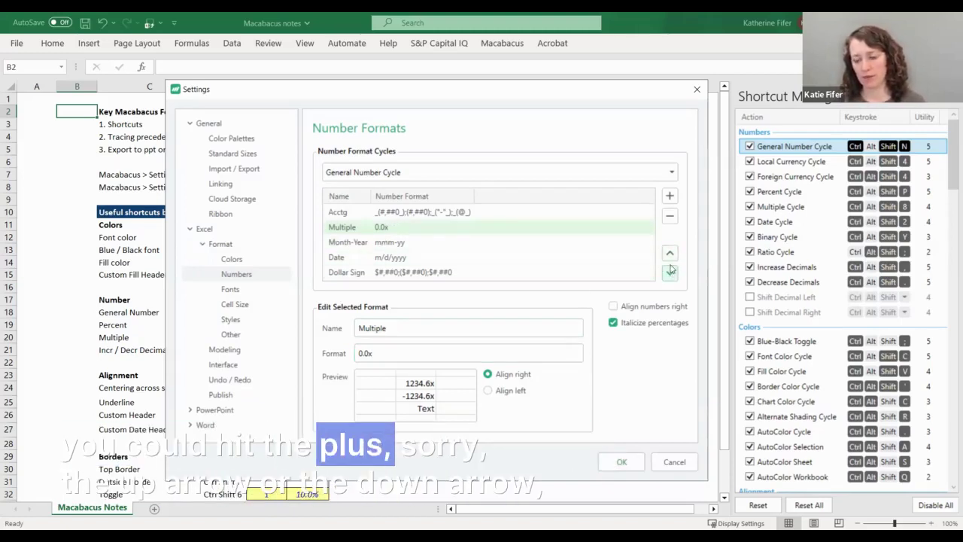
pyautogui.click(669, 272)
pyautogui.click(670, 272)
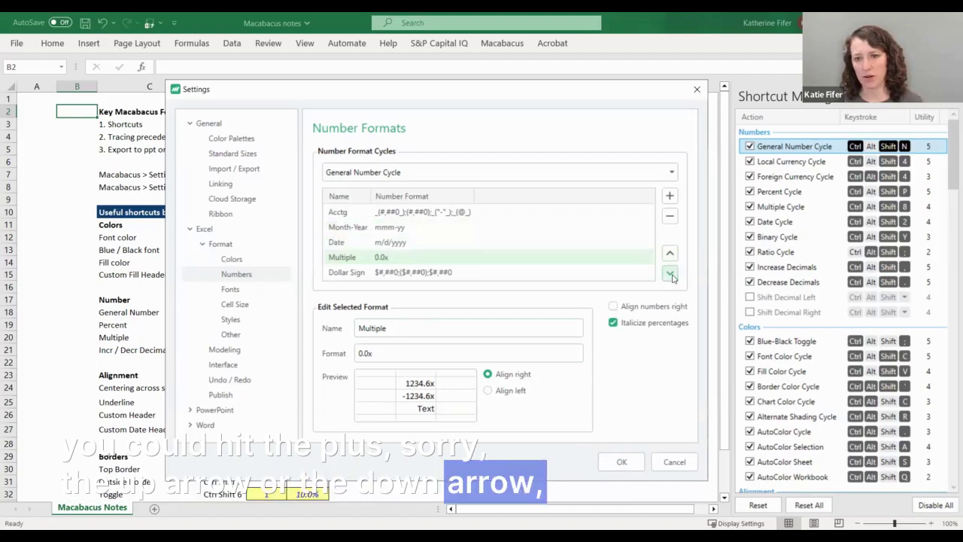
pyautogui.click(669, 215)
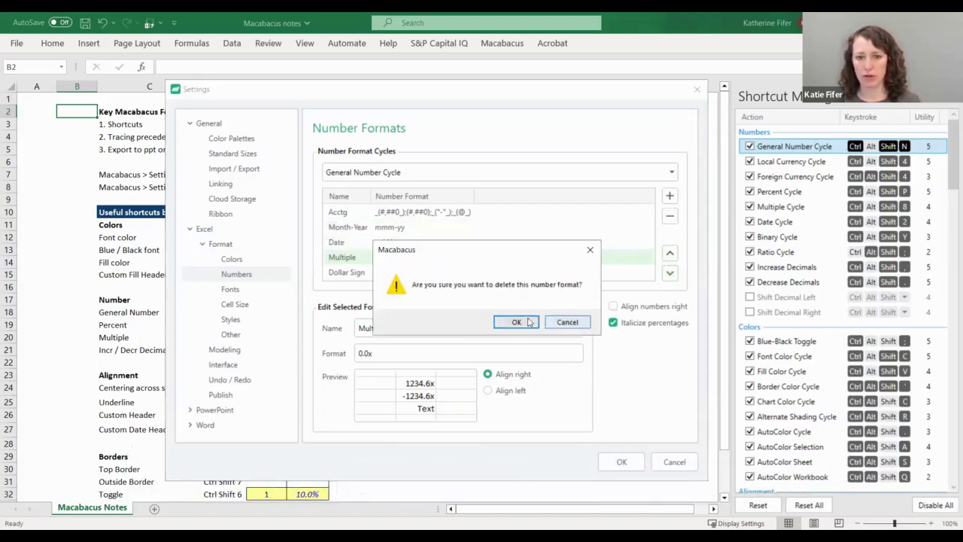
pyautogui.click(516, 322)
pyautogui.click(274, 322)
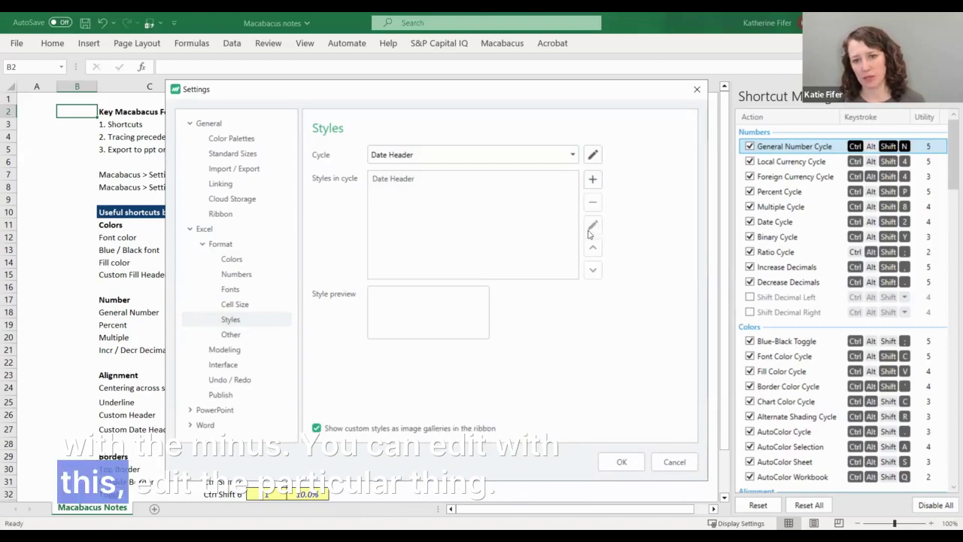
pyautogui.click(477, 182)
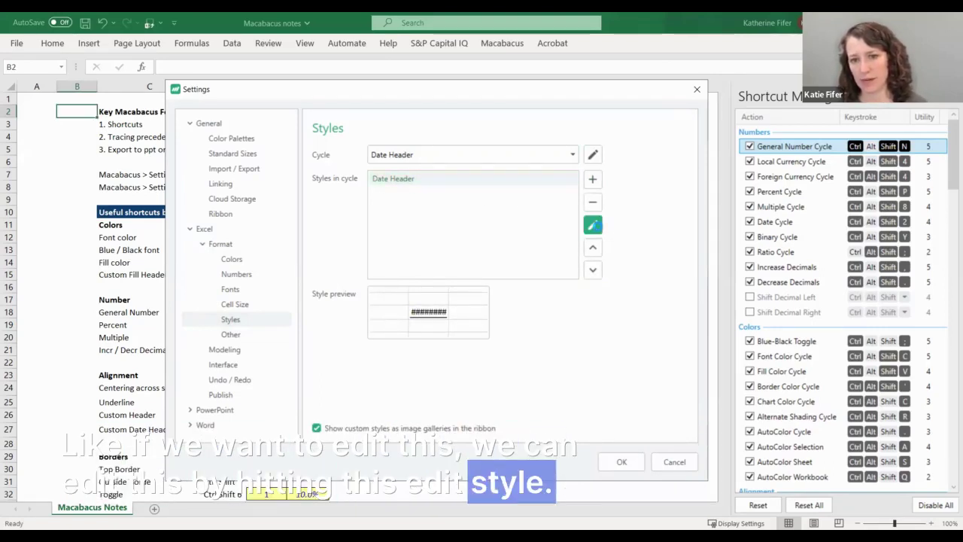
pyautogui.click(594, 227)
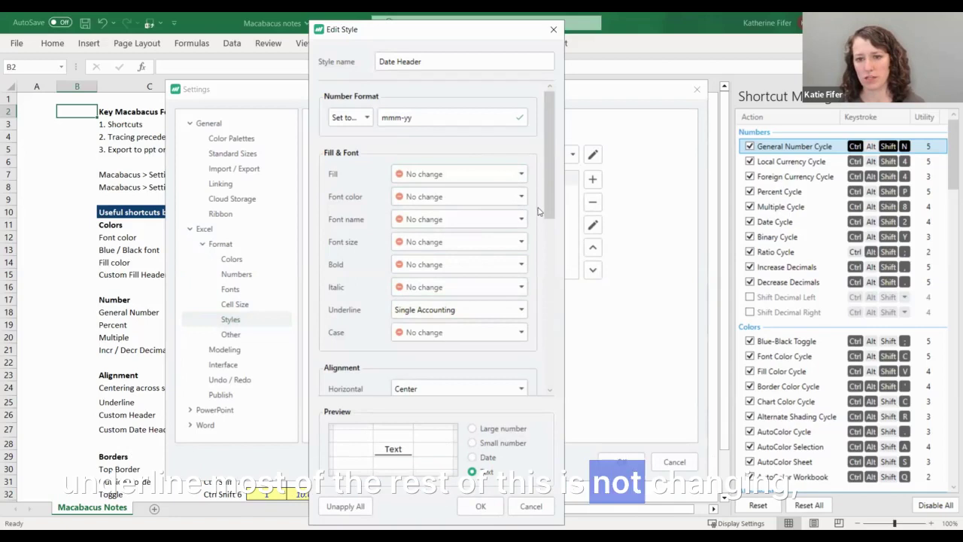
pyautogui.moveTo(546, 179); pyautogui.dragTo(553, 364)
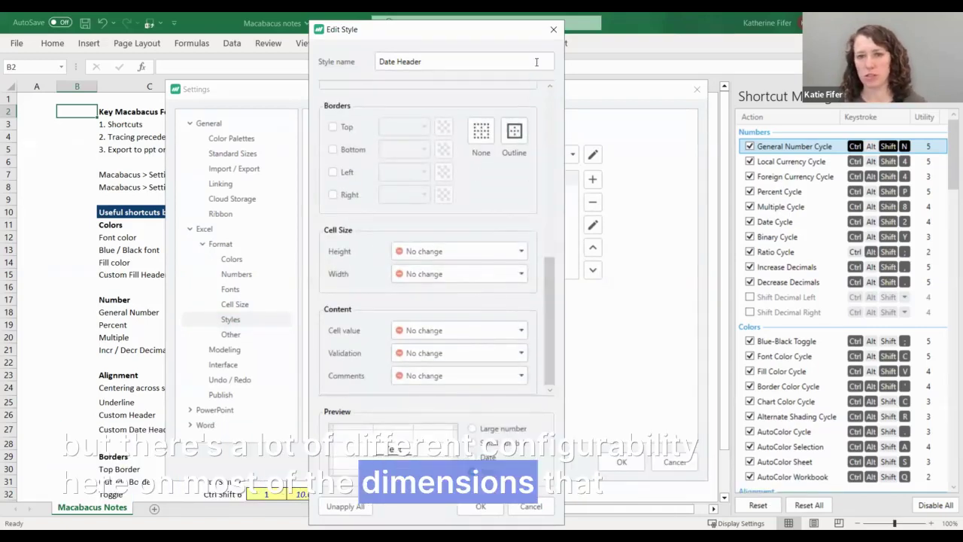
pyautogui.click(552, 32)
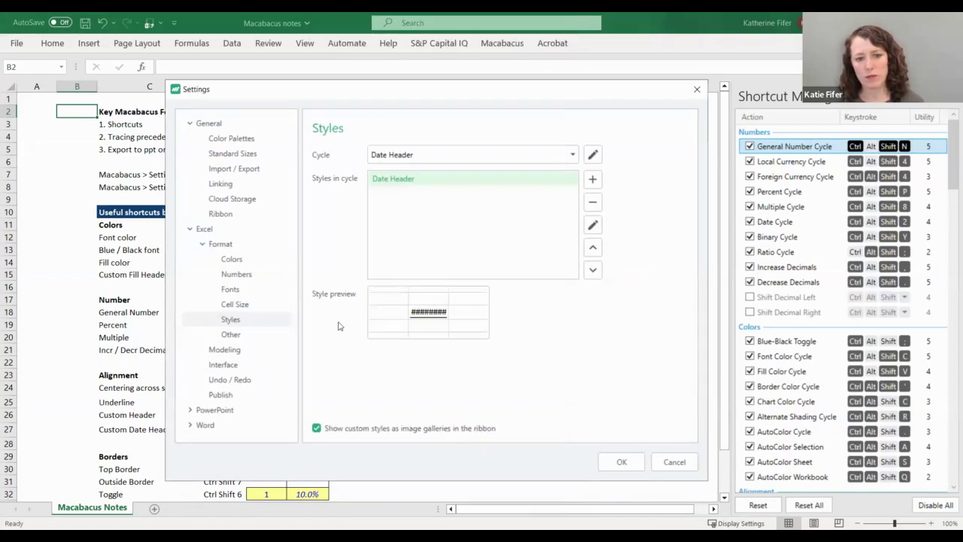
# Check both PDF to Folder options on the Publish page and apply the Macabacus settings.
pyautogui.click(267, 395)
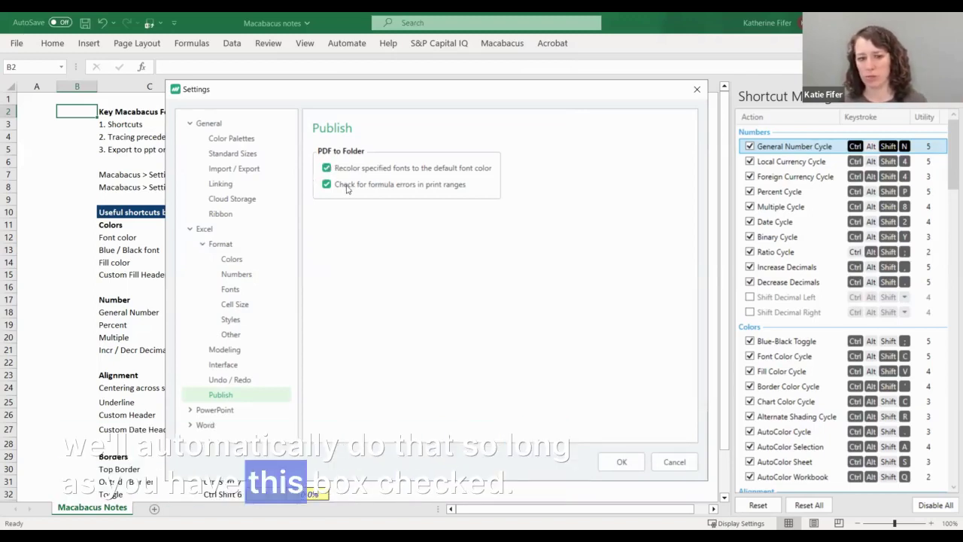
pyautogui.click(611, 463)
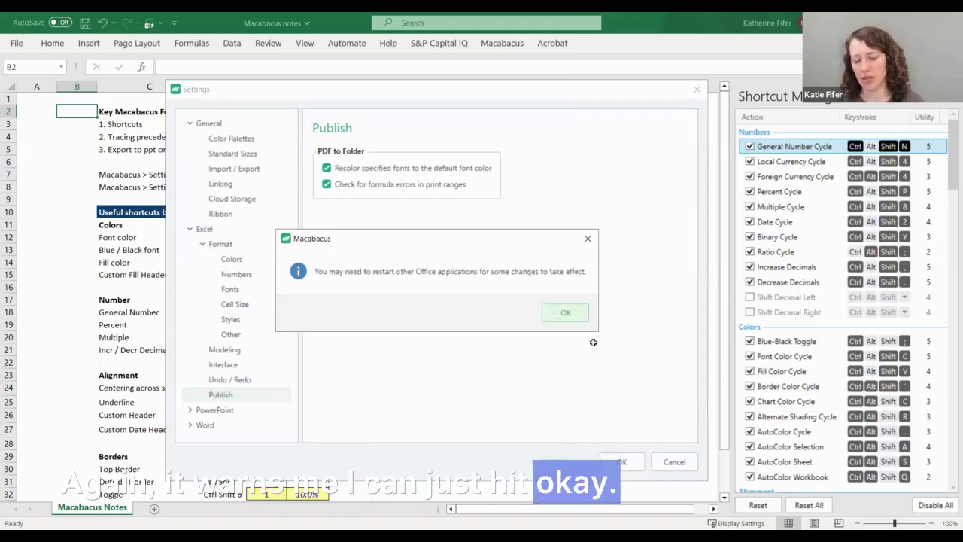
# Dismiss the Office restart notice and close the Shortcut Manager pane.
pyautogui.click(556, 313)
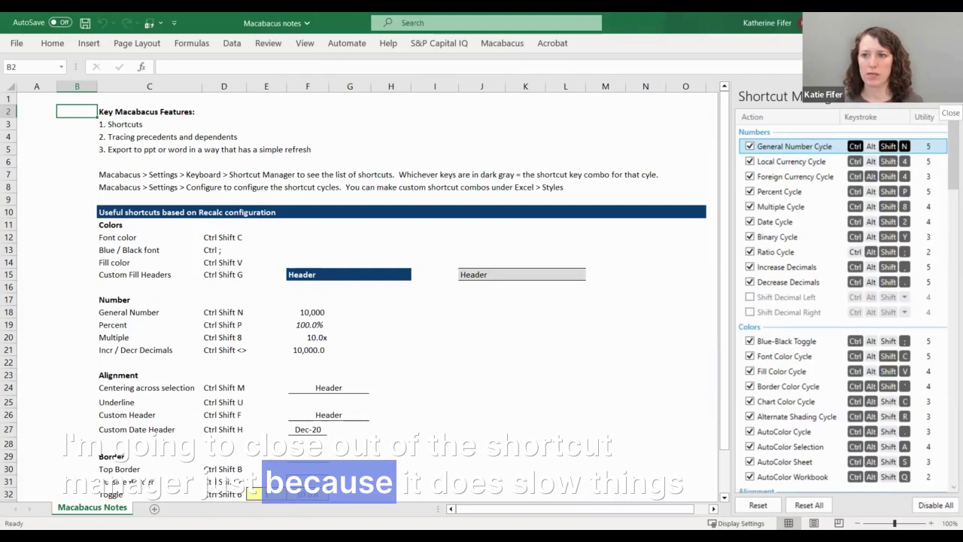
pyautogui.click(947, 96)
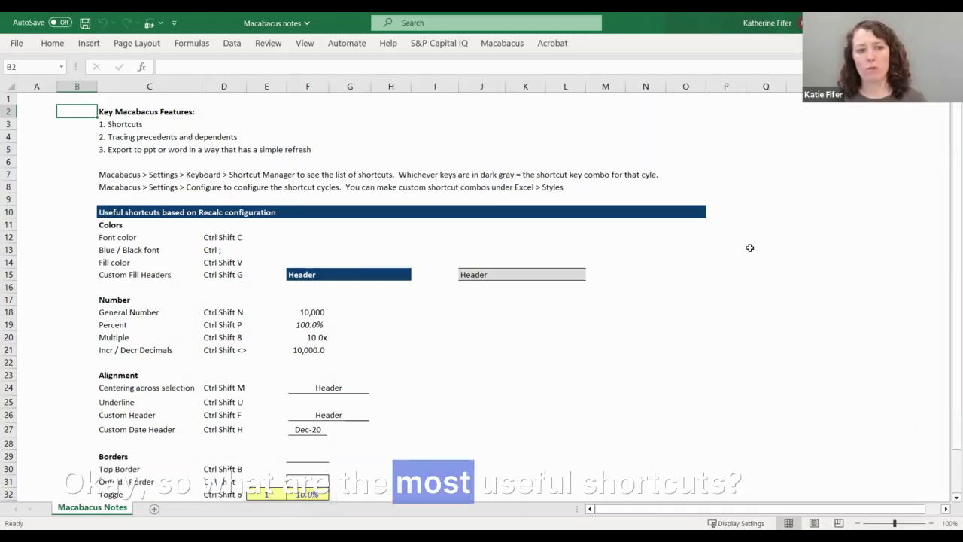
# Cycle D12's font colour with Ctrl+Shift+C through green, red, white and black, ending blue.
pyautogui.click(234, 234)
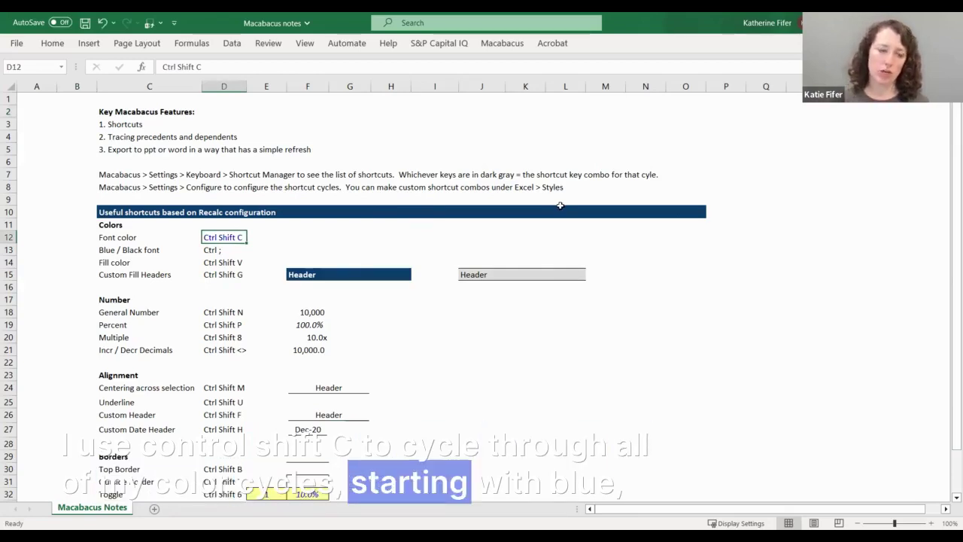
pyautogui.hotkey('ctrl', 'shift', 'c')
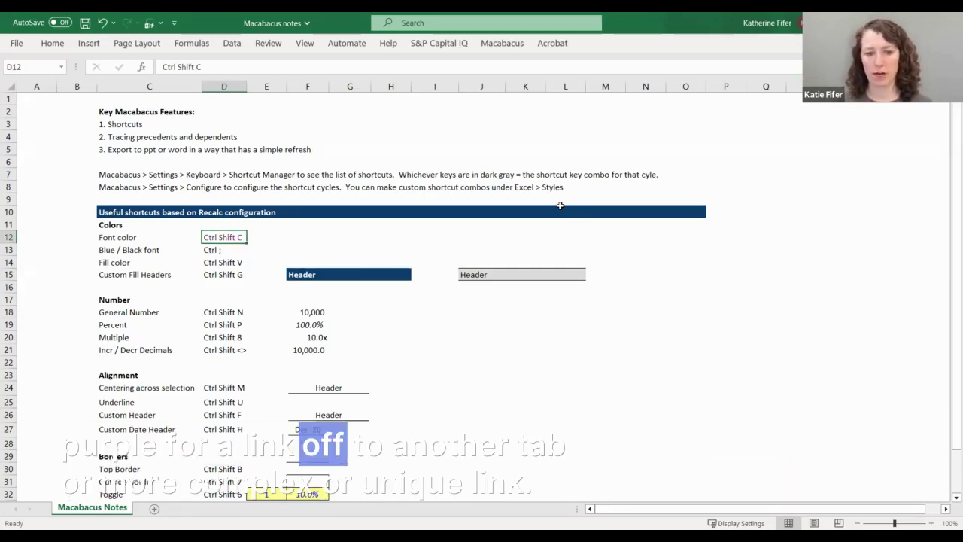
pyautogui.hotkey('ctrl', 'shift', 'c')
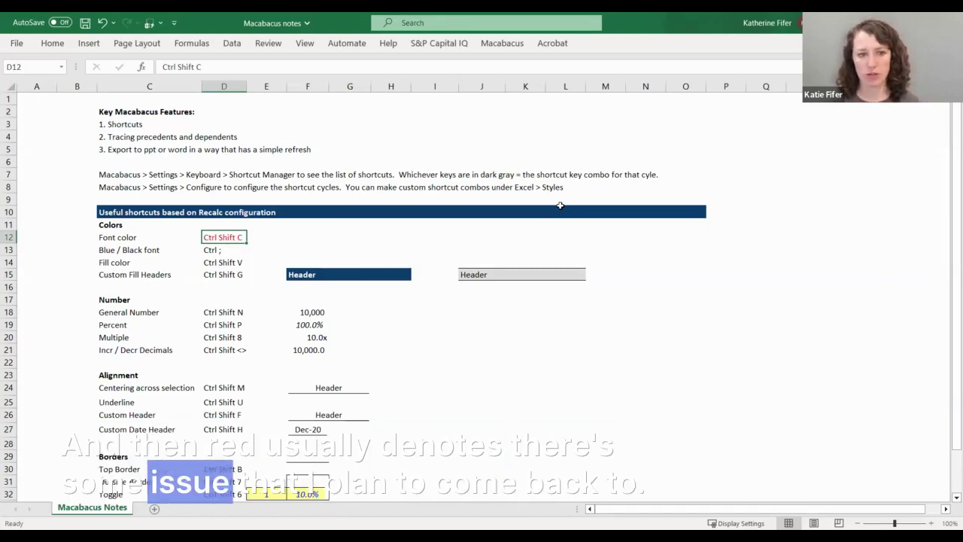
pyautogui.hotkey('ctrl', 'shift', 'c')
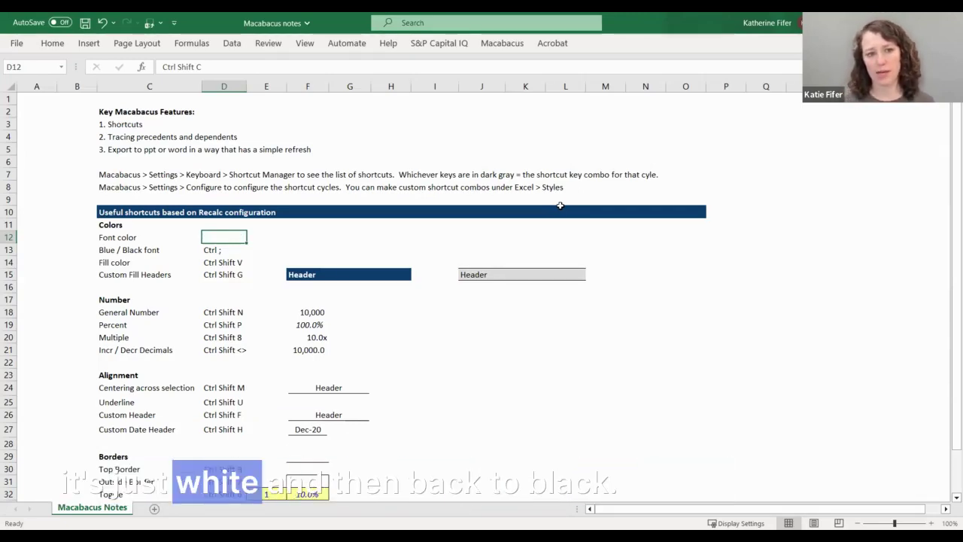
pyautogui.hotkey('ctrl', 'shift', 'c')
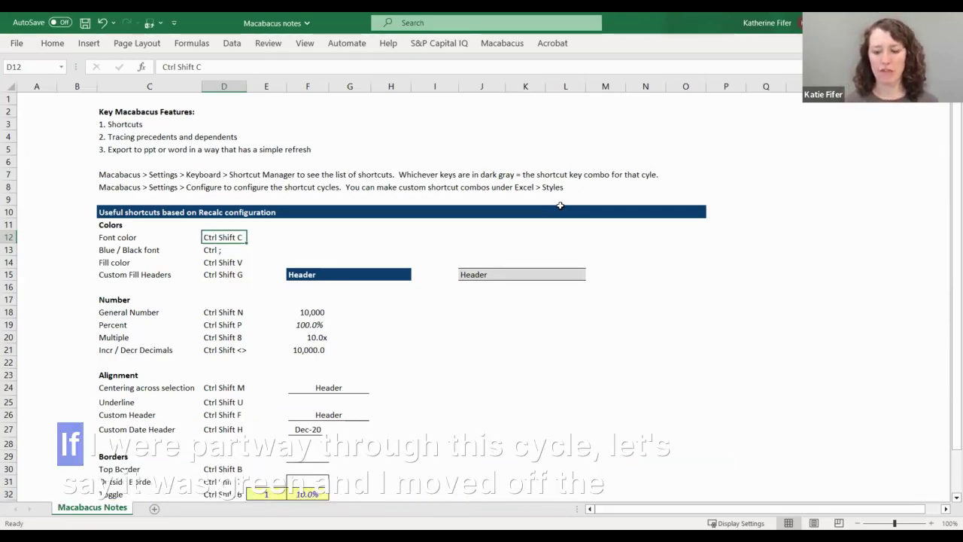
pyautogui.hotkey('ctrl', 'shift', 'c')
pyautogui.press('Right')
pyautogui.press('Right')
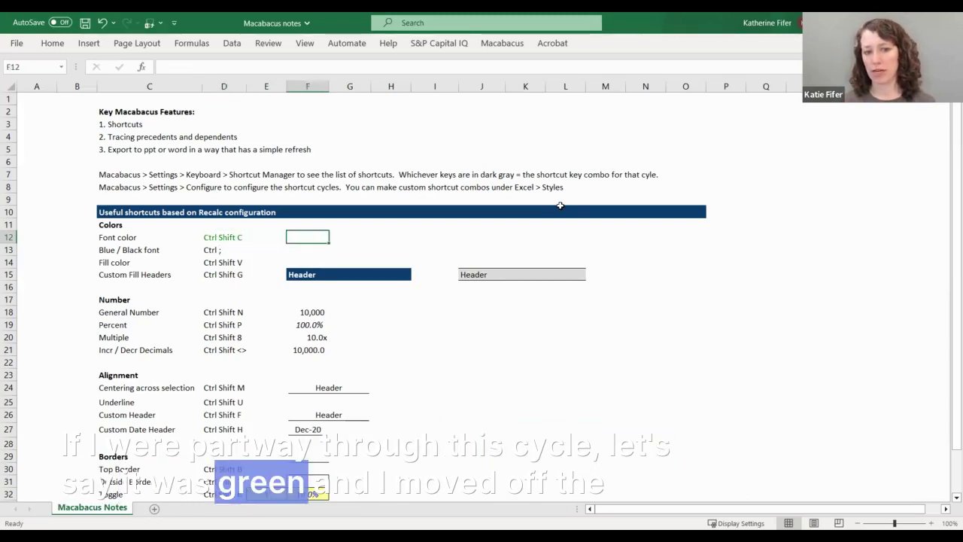
pyautogui.press('Left')
pyautogui.press('Left')
pyautogui.hotkey('ctrl', 'shift', 'c')
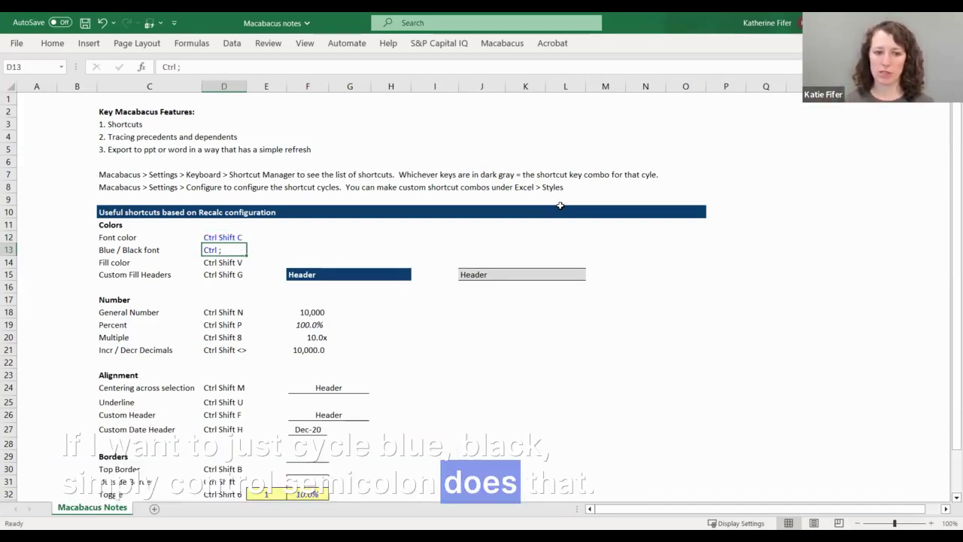
pyautogui.press('Down')
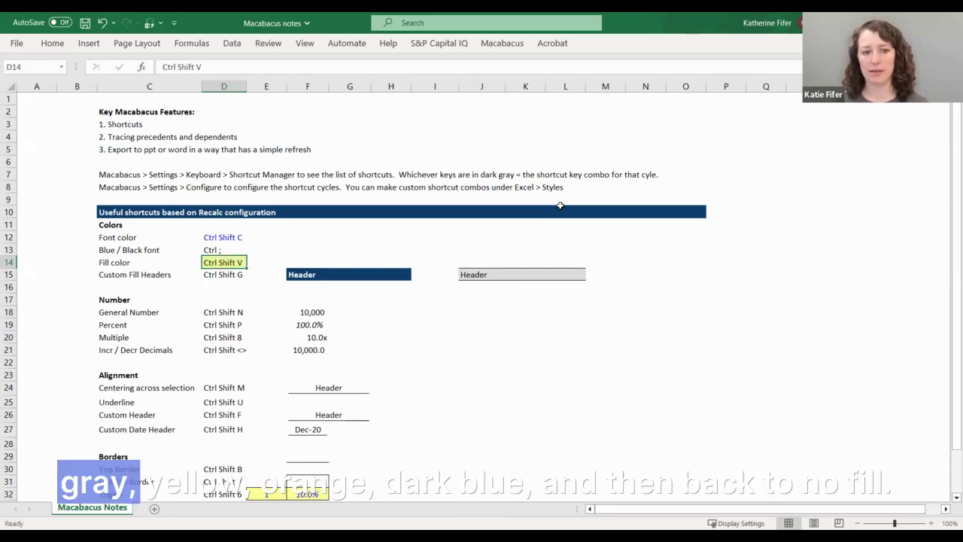
pyautogui.hotkey('ctrl', 'shift', 'v')
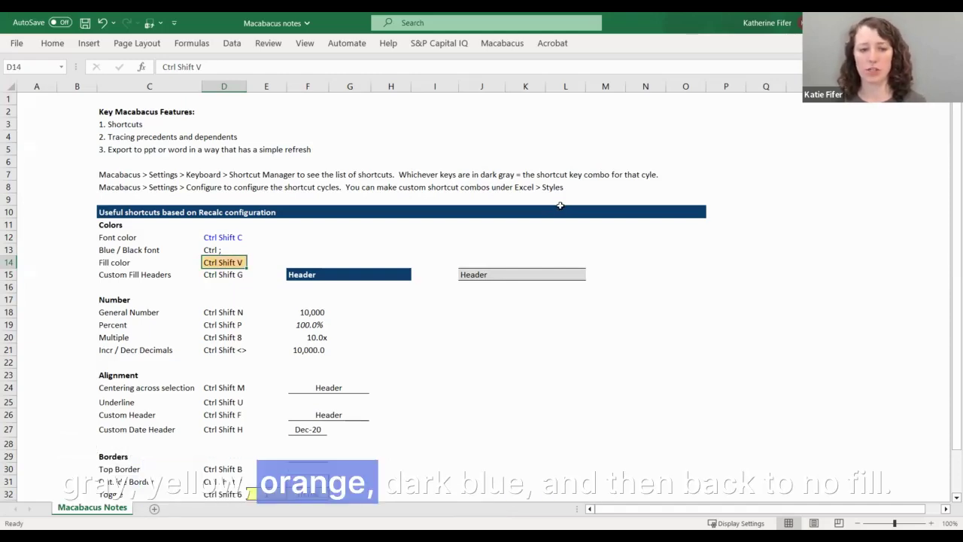
pyautogui.hotkey('ctrl', 'shift', 'v')
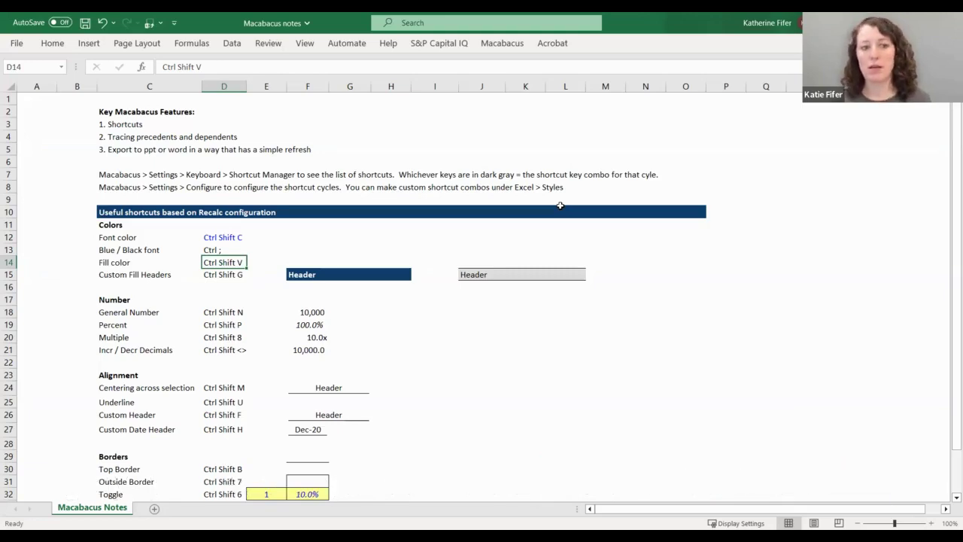
pyautogui.press('Down')
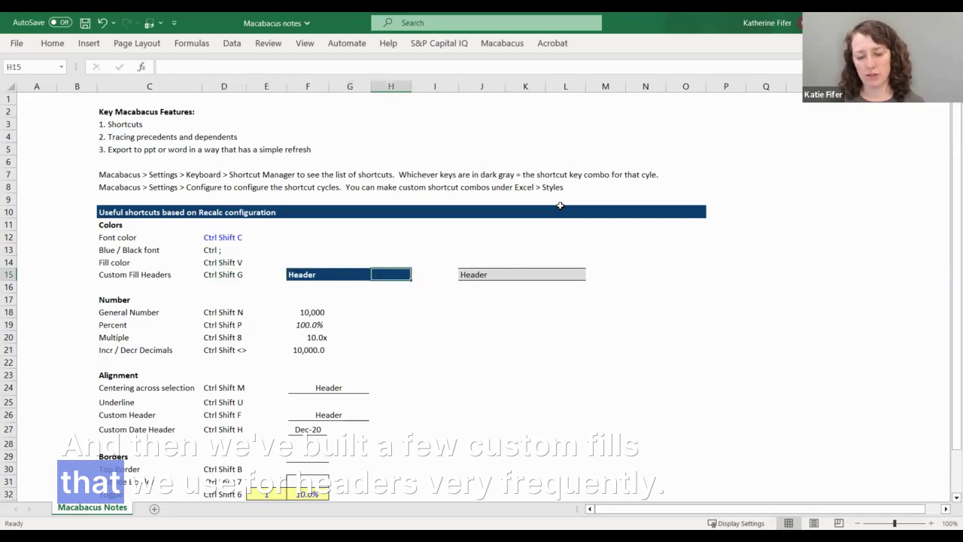
# Enter 'Header' in N15 and restyle it with the light-gray custom header format.
pyautogui.press('Right')
pyautogui.press('Right')
pyautogui.press('Right')
pyautogui.press('Right')
pyautogui.press('Right')
pyautogui.press('Right')
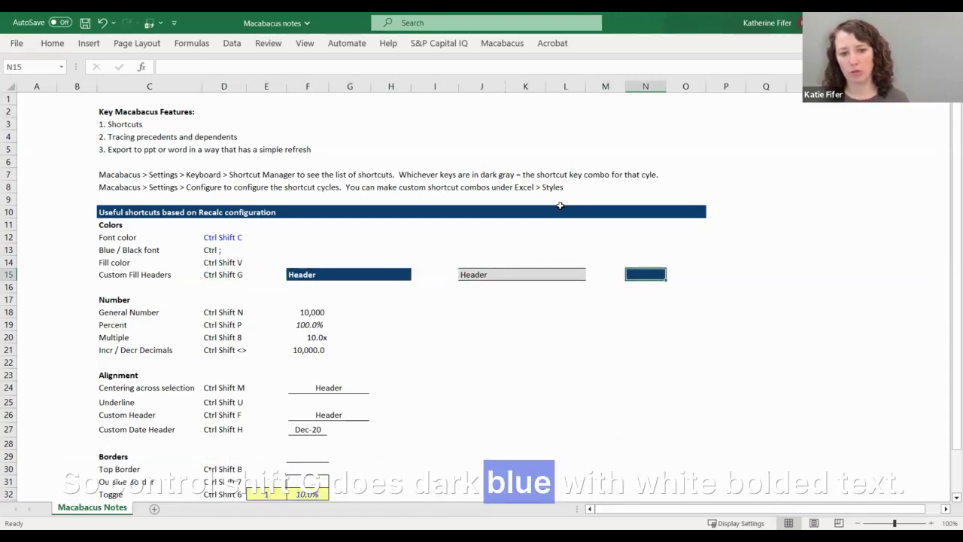
pyautogui.write('Header')
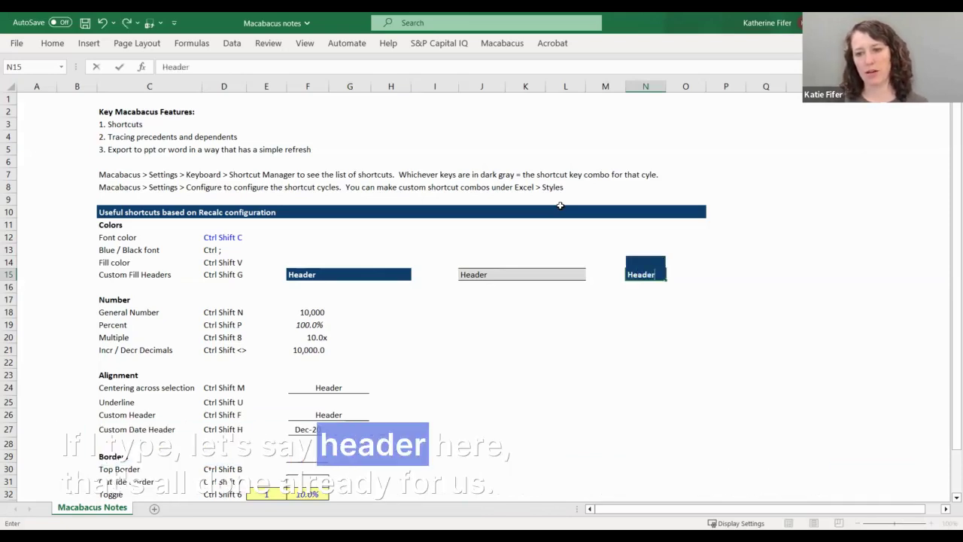
pyautogui.press('Return')
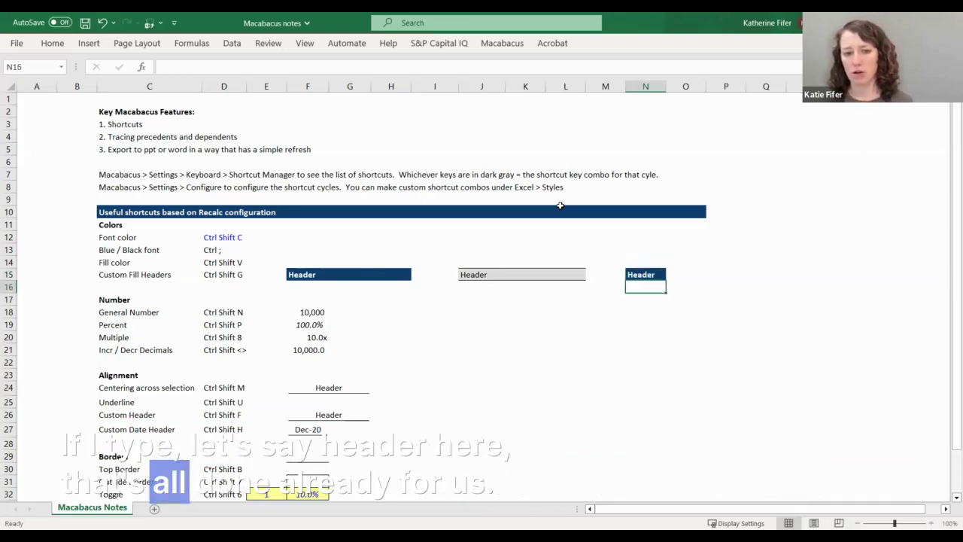
pyautogui.press('Up')
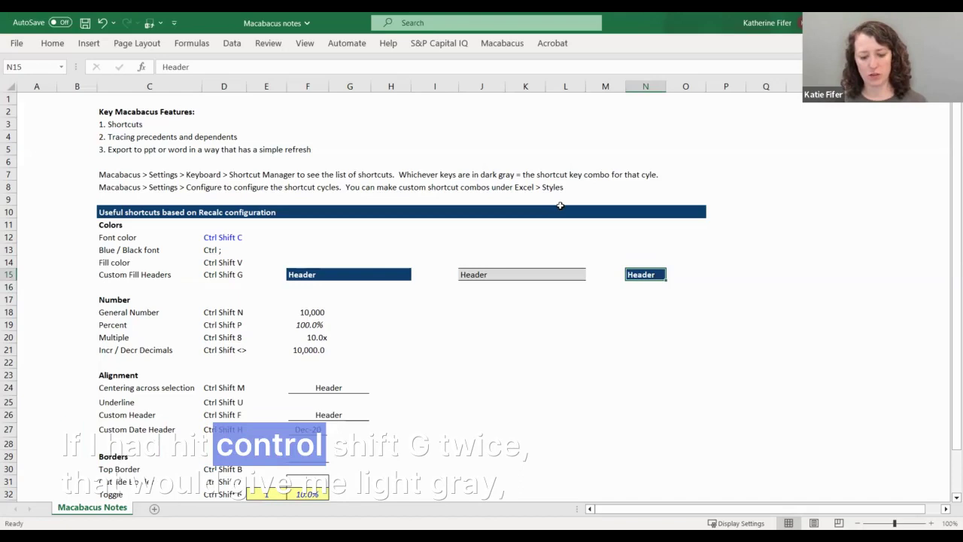
pyautogui.hotkey('ctrl', 'shift', 'g')
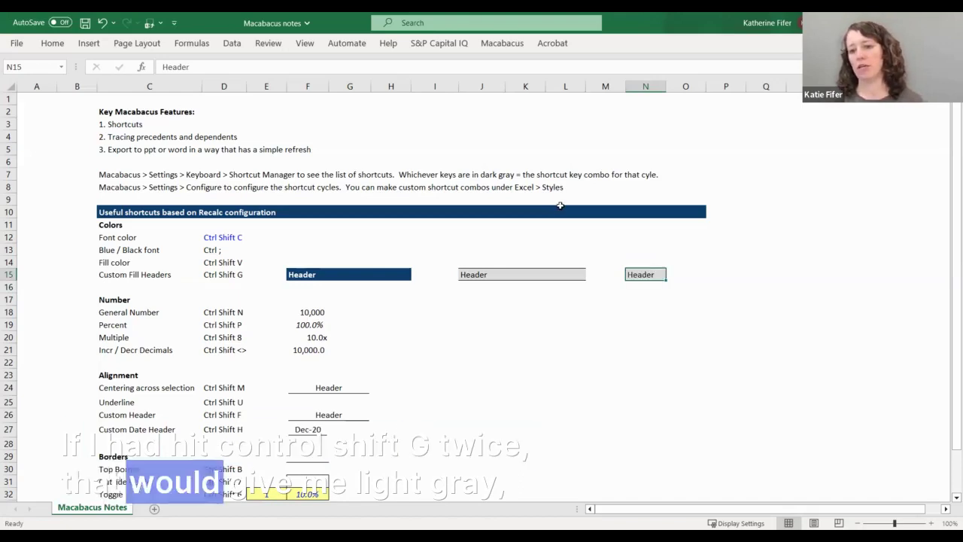
pyautogui.press('Return')
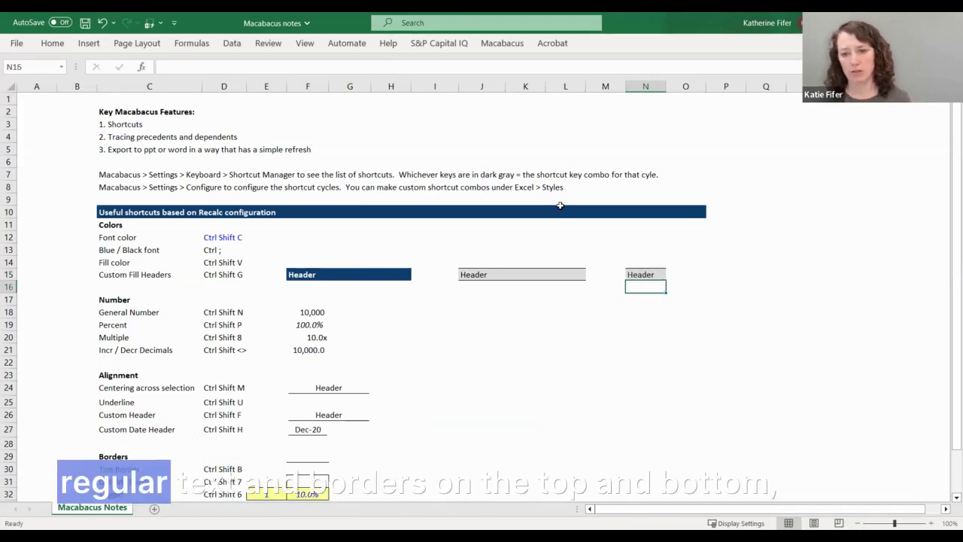
pyautogui.press('Down')
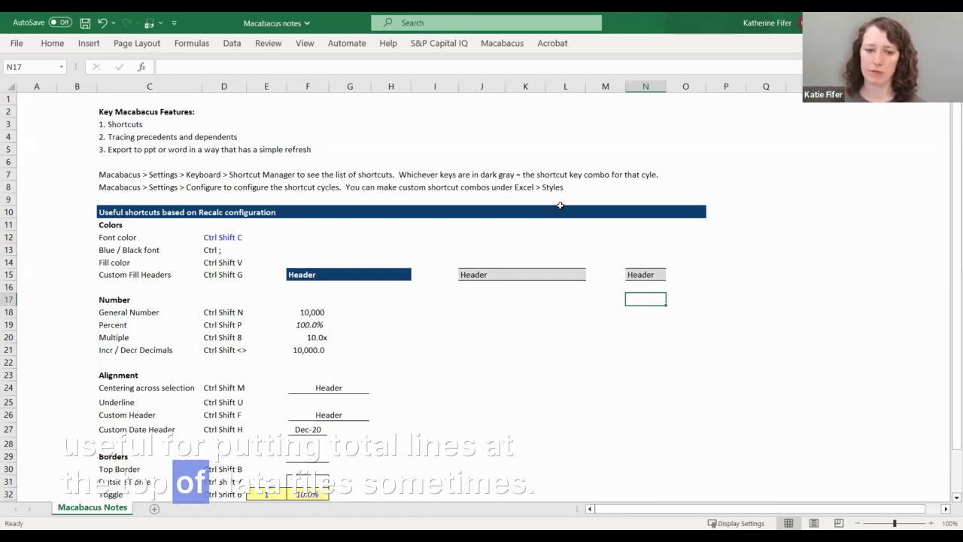
pyautogui.press('Down')
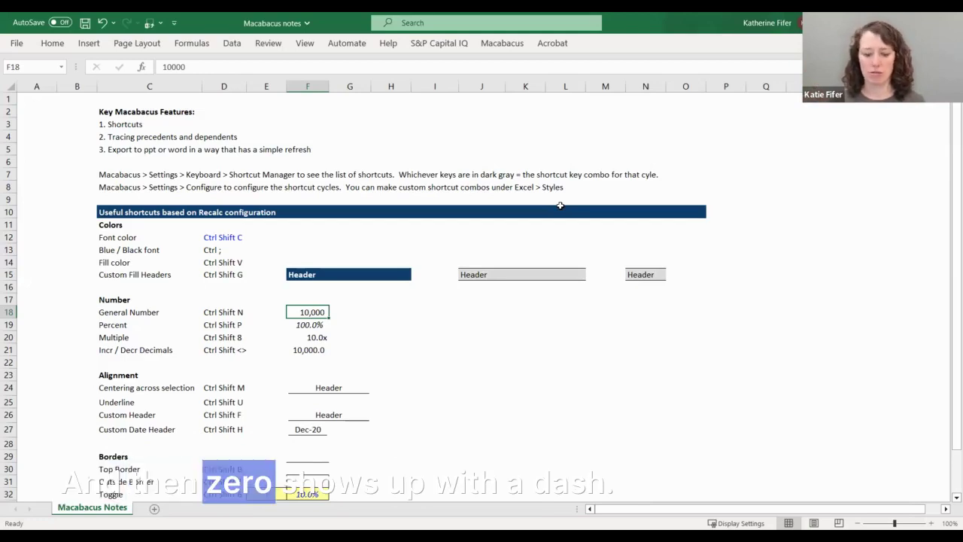
# Enter 0, then -1000, then 10000 in F18 to test its display.
pyautogui.write('0')
pyautogui.press('Return')
pyautogui.press('Up')
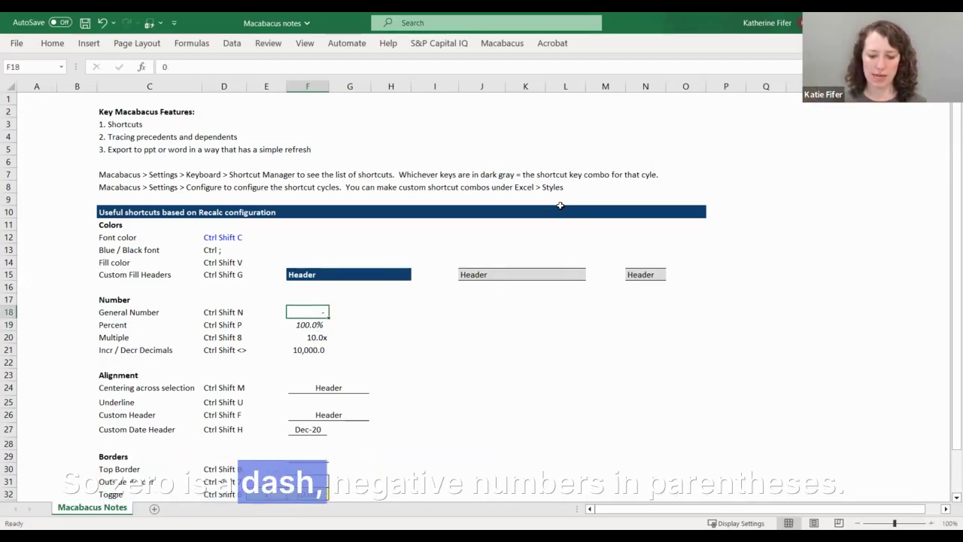
pyautogui.write('-1000')
pyautogui.press('Return')
pyautogui.press('Up')
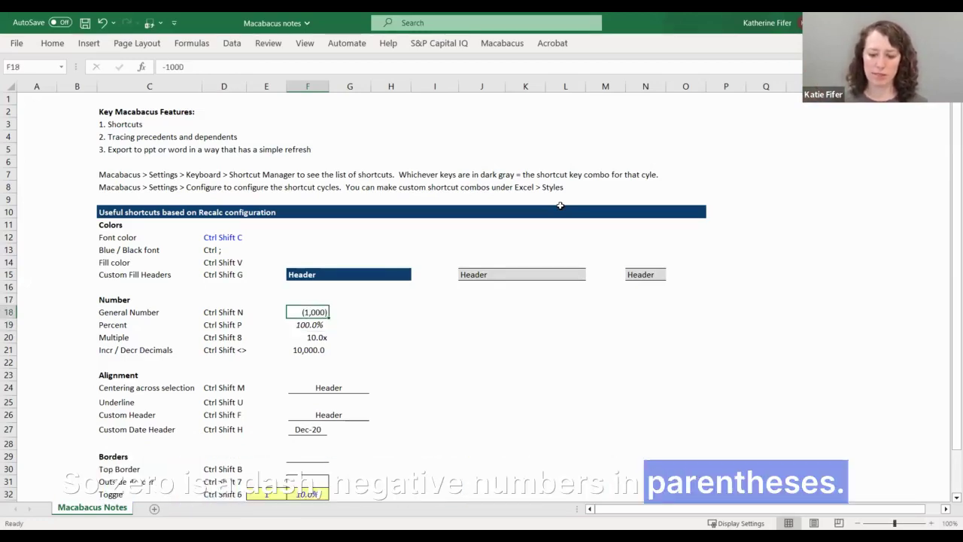
pyautogui.write('10000')
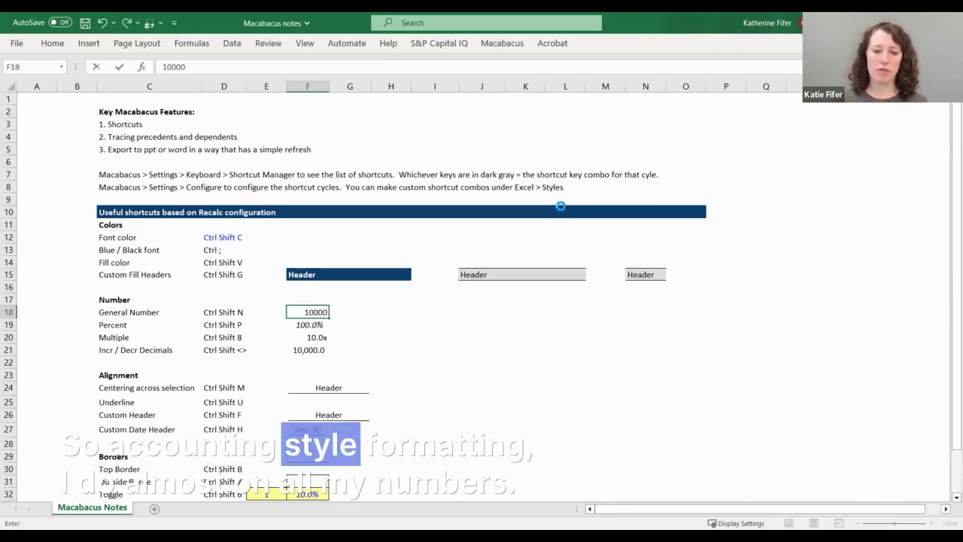
pyautogui.press('Return')
pyautogui.press('Up')
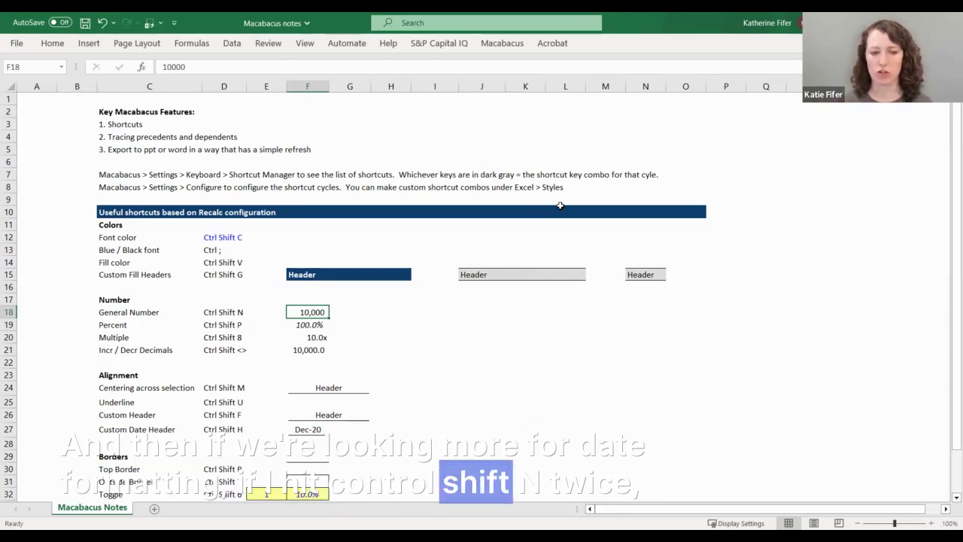
# Cycle F18 through month-year, full date and currency formats, ending at comma format (10,000).
pyautogui.hotkey('ctrl', 'shift', 'n')
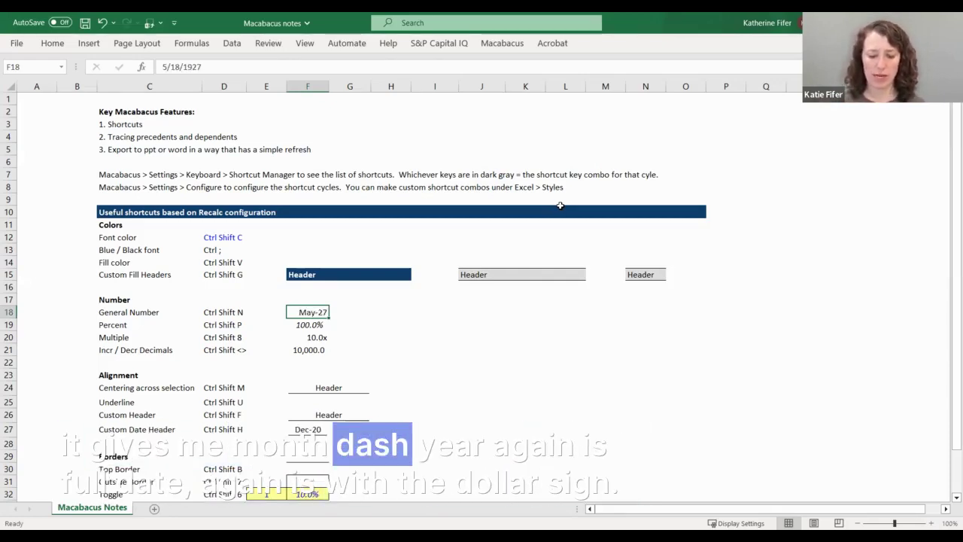
pyautogui.hotkey('ctrl', 'shift', 'n')
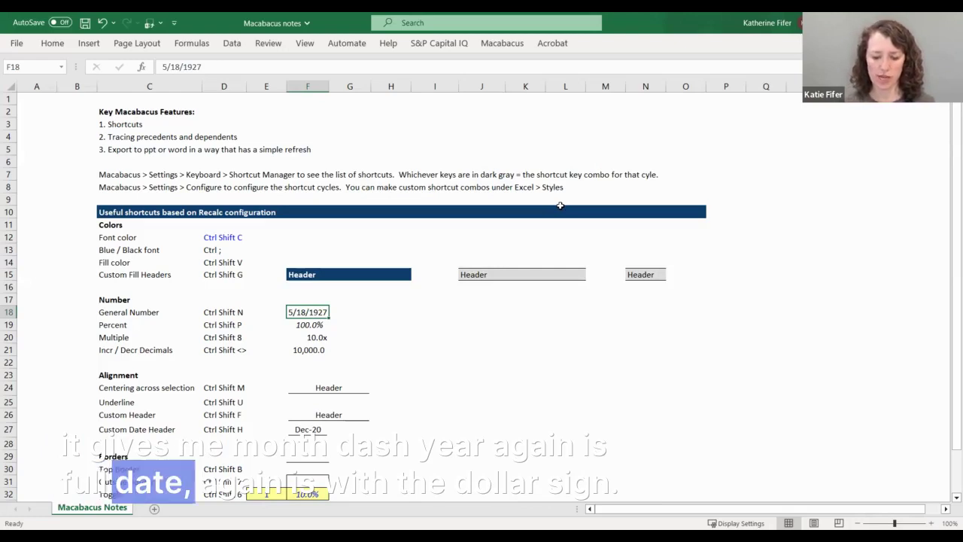
pyautogui.hotkey('ctrl', 'shift', 'n')
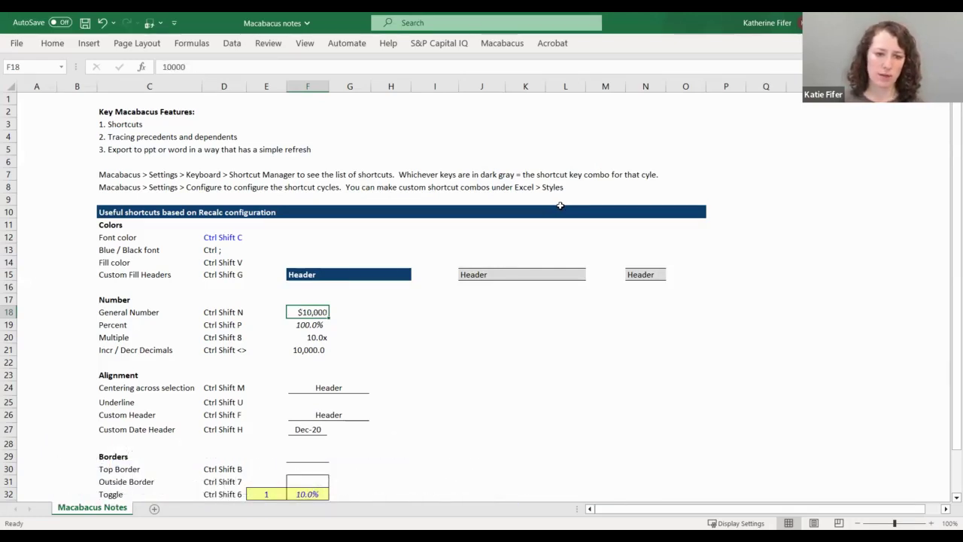
pyautogui.hotkey('ctrl', 'shift', 'n')
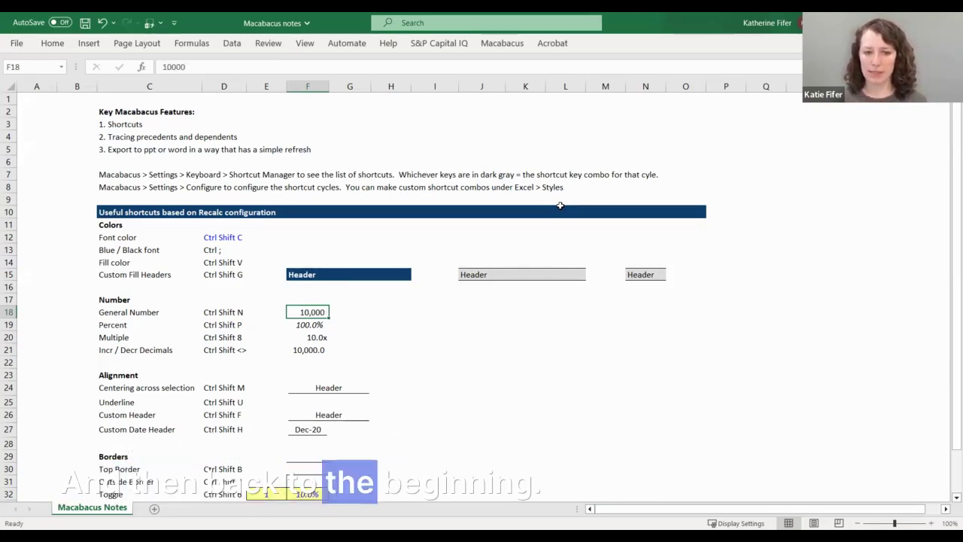
# Enter 10% in G19 and give it the italic 10.0% percent format.
pyautogui.press('Right')
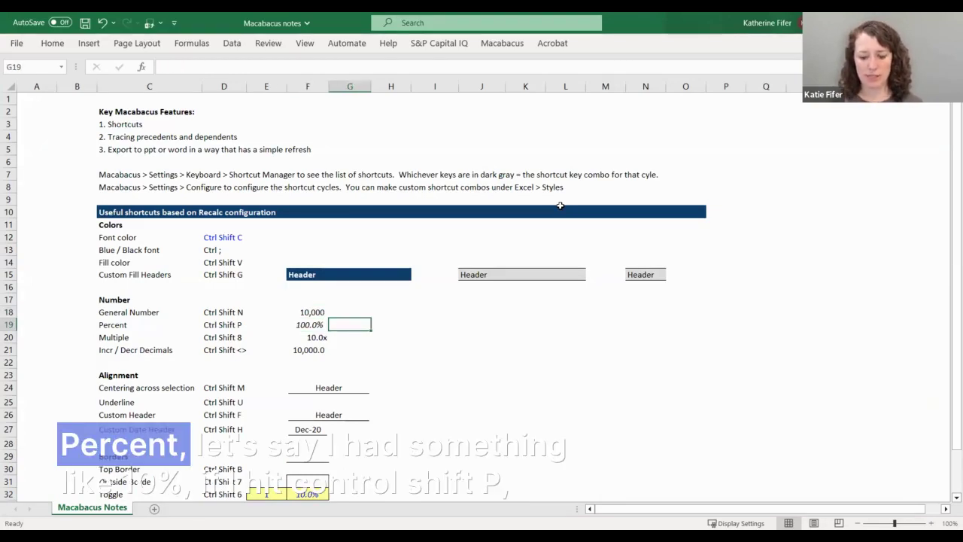
pyautogui.write('10%')
pyautogui.hotkey('ctrl', 'Return')
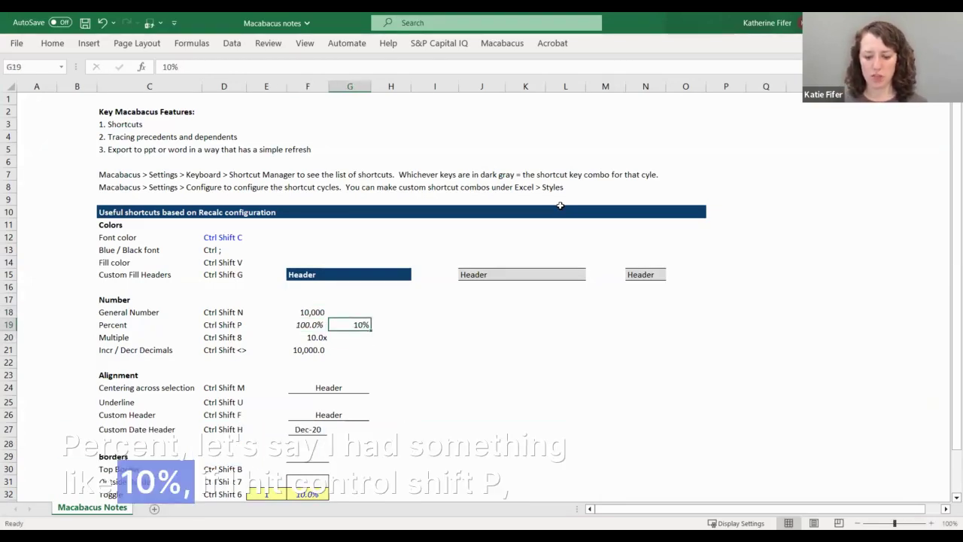
pyautogui.hotkey('ctrl', 'shift', 'p')
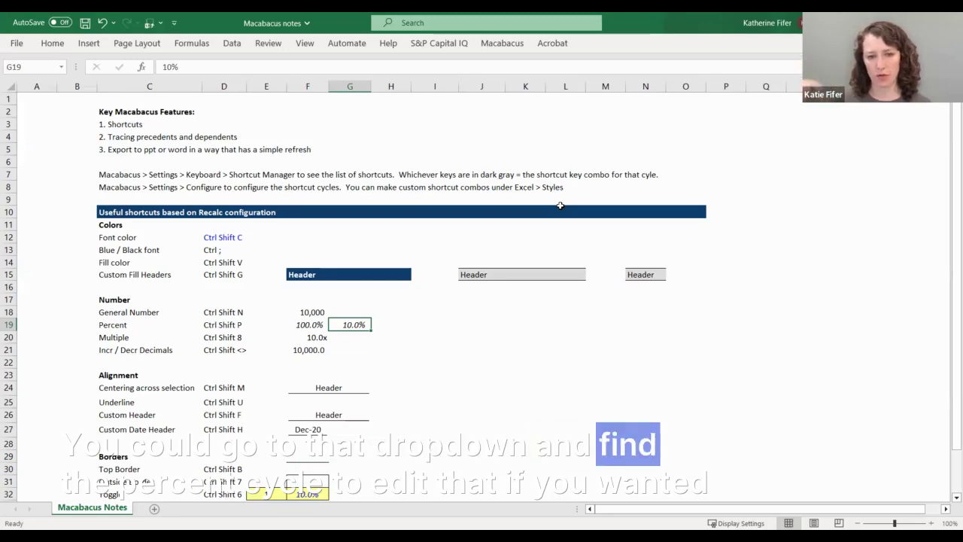
# Format the 10 in G20 as the multiple 10.0x.
pyautogui.press('Down')
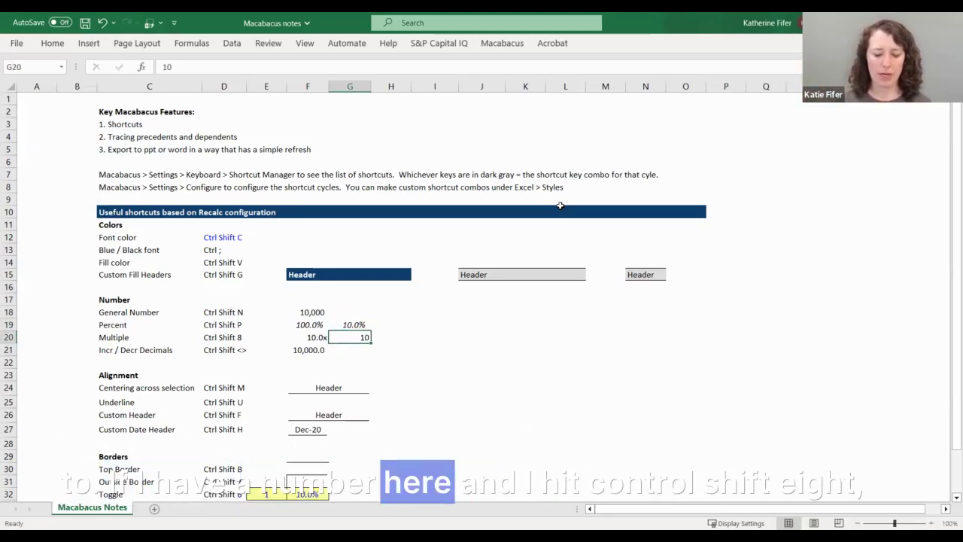
pyautogui.hotkey('ctrl', 'shift', '8')
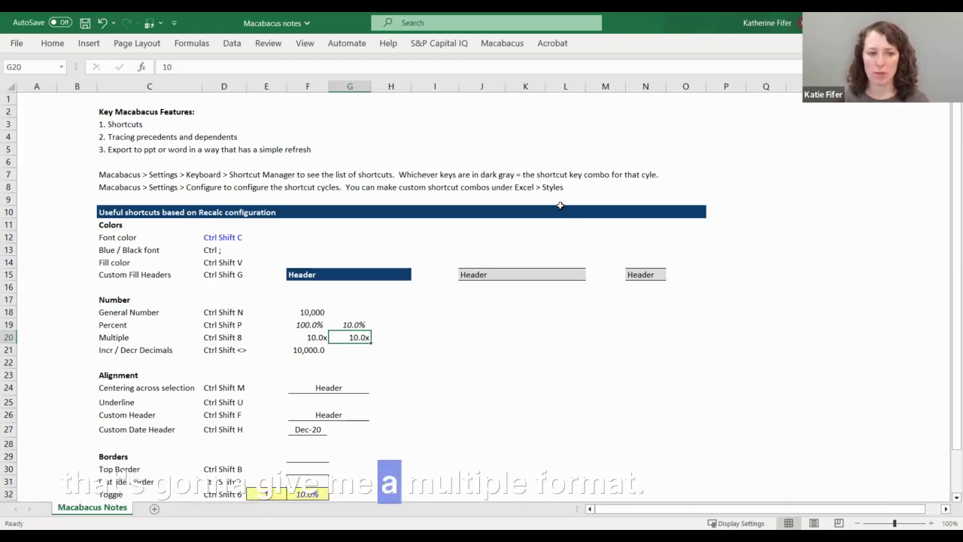
pyautogui.press('Down')
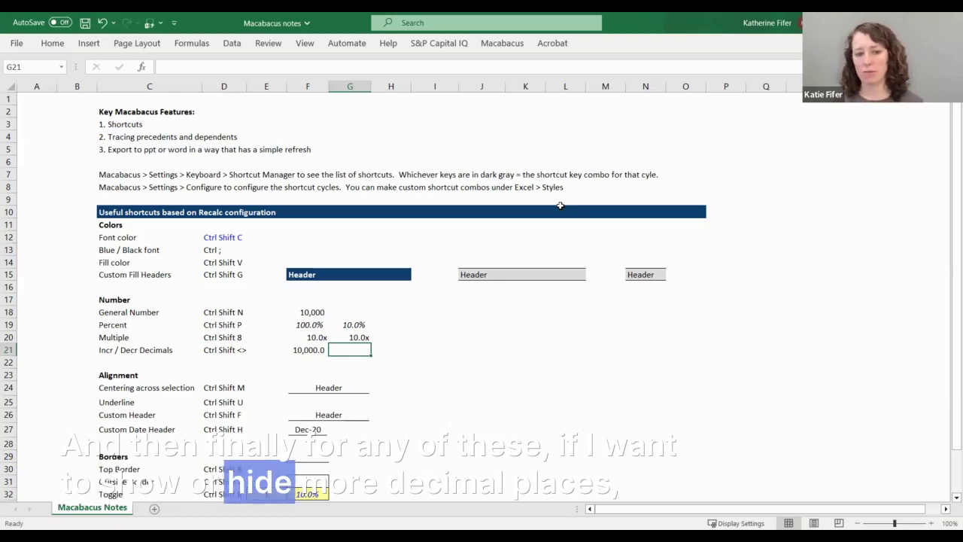
# Enter 10,000 in G21 in comma format, adding then removing a decimal place.
pyautogui.write('10000')
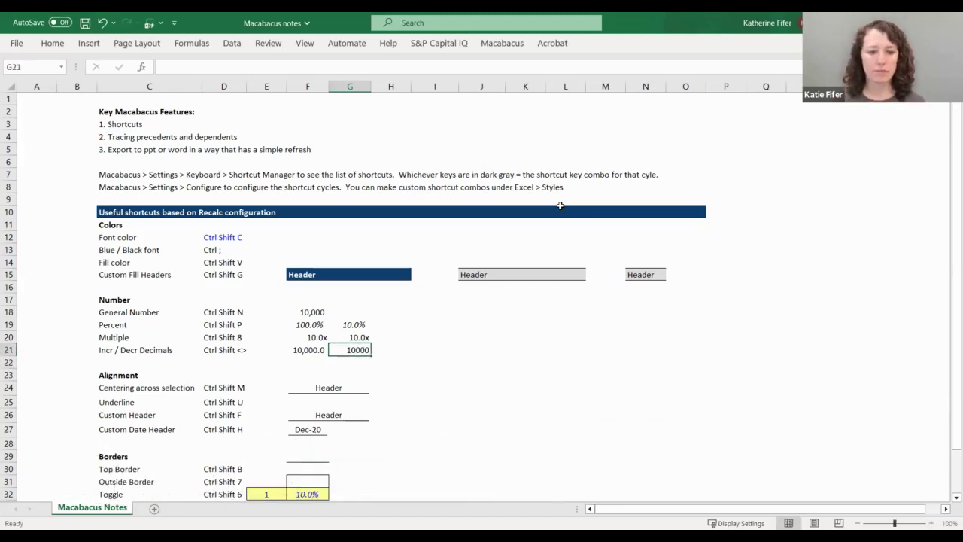
pyautogui.hotkey('ctrl', 'shift', 'n')
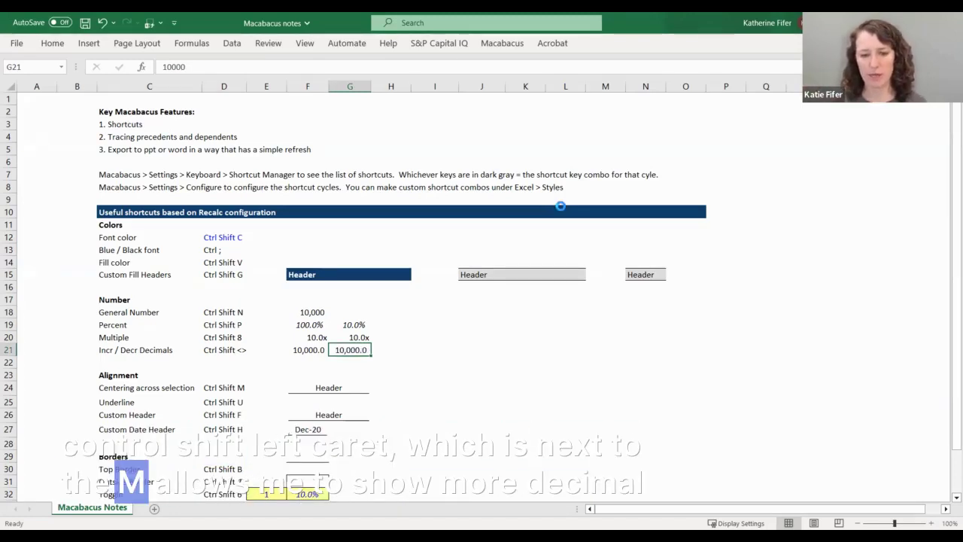
pyautogui.hotkey('ctrl', 'shift', '.')
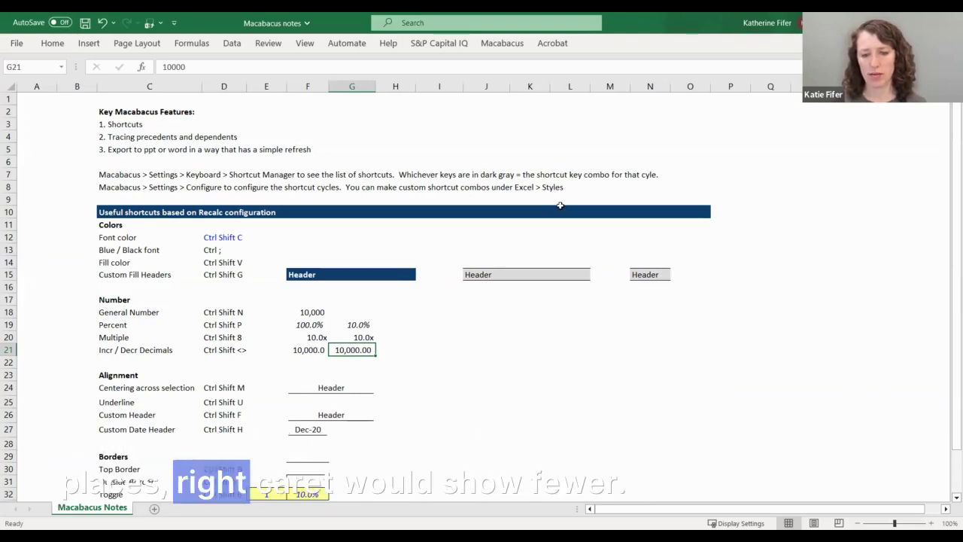
pyautogui.hotkey('ctrl', 'shift', '.')
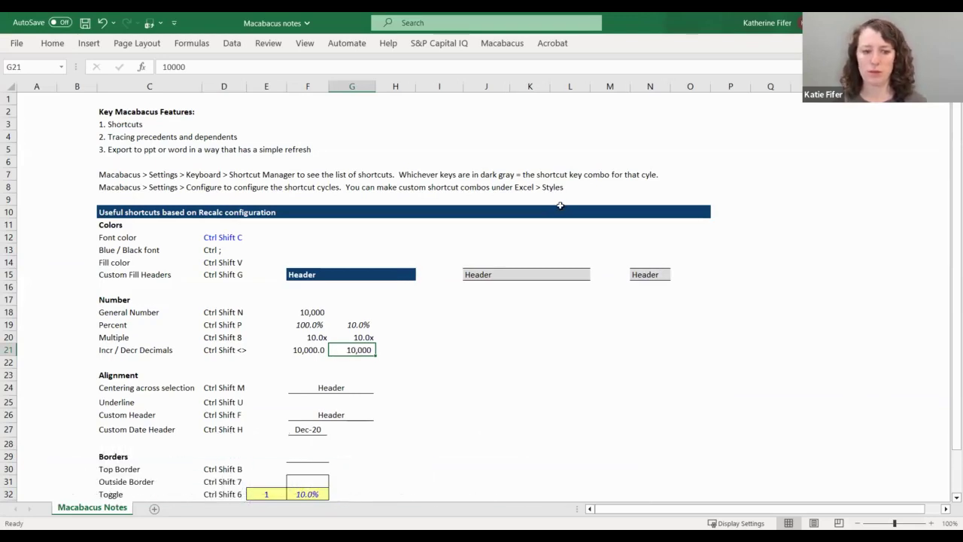
pyautogui.scroll(-2, 560, 205)
pyautogui.click(418, 313)
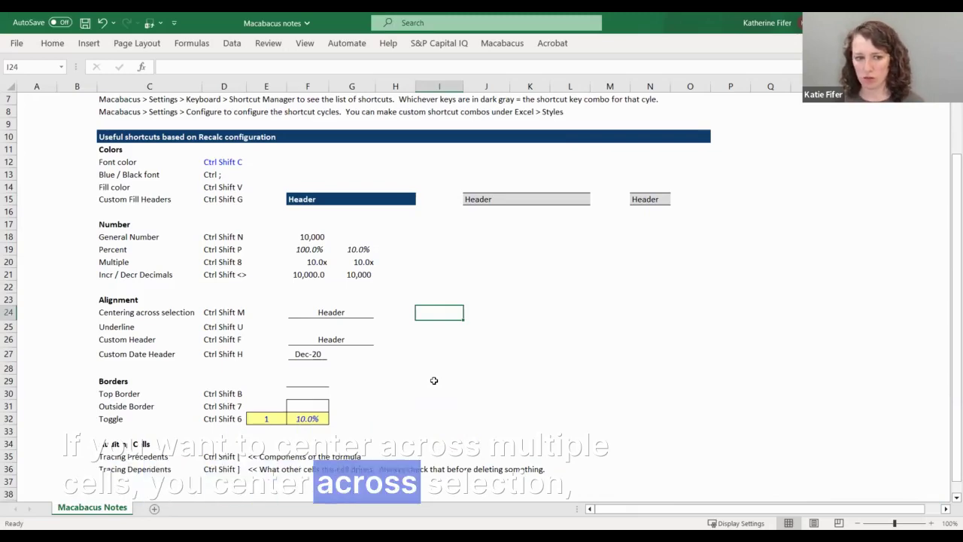
# Enter 'Header' in I24, centered across I24:K24 with a single accounting underline.
pyautogui.write('Header')
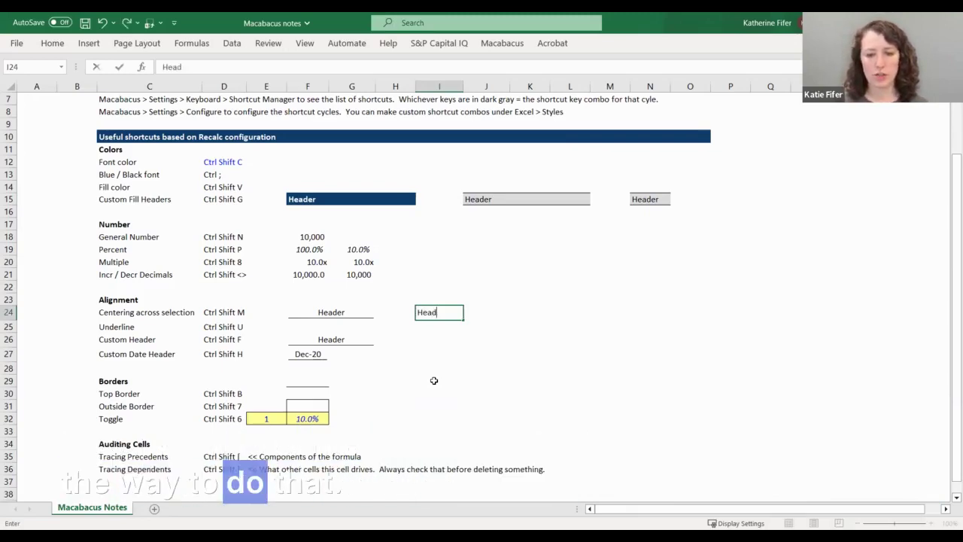
pyautogui.press('Return')
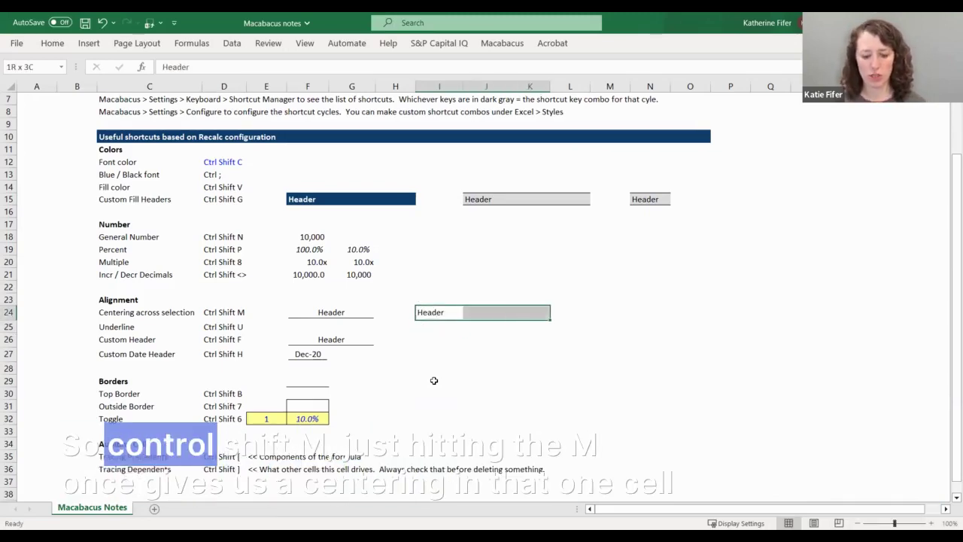
pyautogui.hotkey('ctrl', 'shift', 'm')
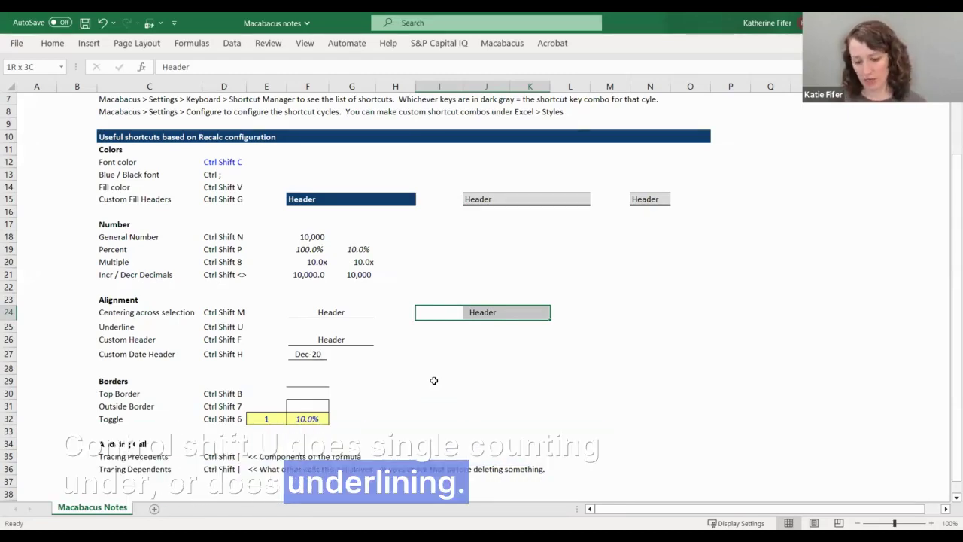
pyautogui.hotkey('ctrl', 'shift', 'u')
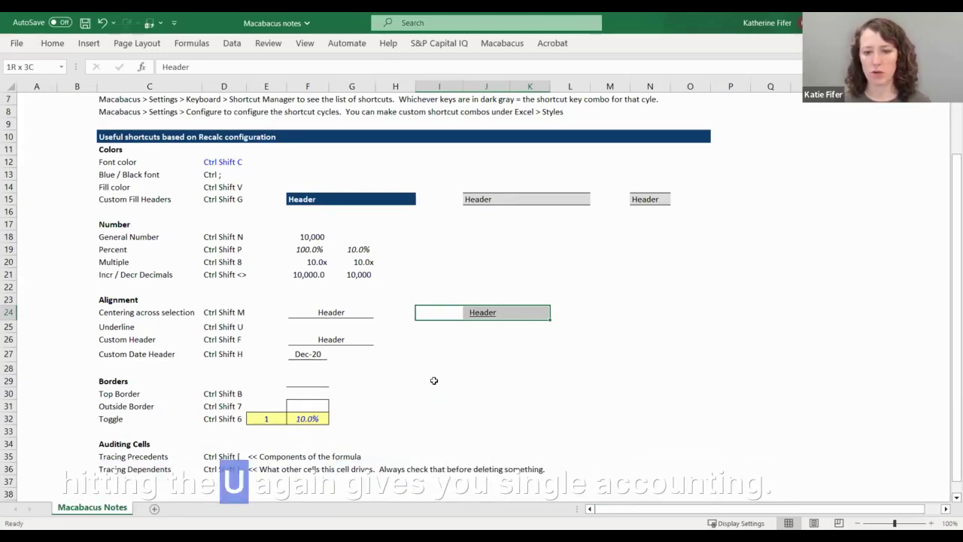
pyautogui.hotkey('ctrl', 'shift', 'u')
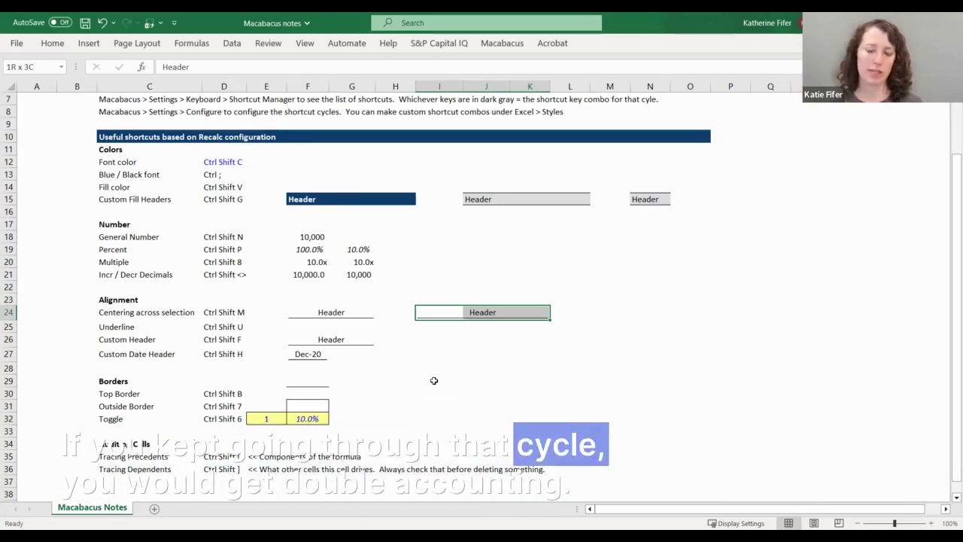
pyautogui.press('Down')
pyautogui.press('Down')
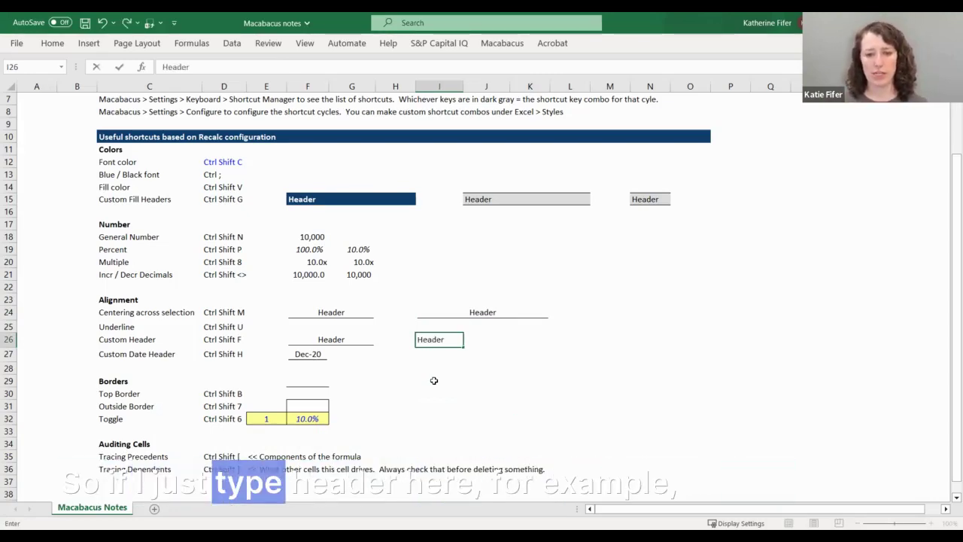
# Center the I26 Header across I26:K26 with an underline.
pyautogui.press('Up')
pyautogui.hotkey('shift', 'Right')
pyautogui.hotkey('shift', 'Right')
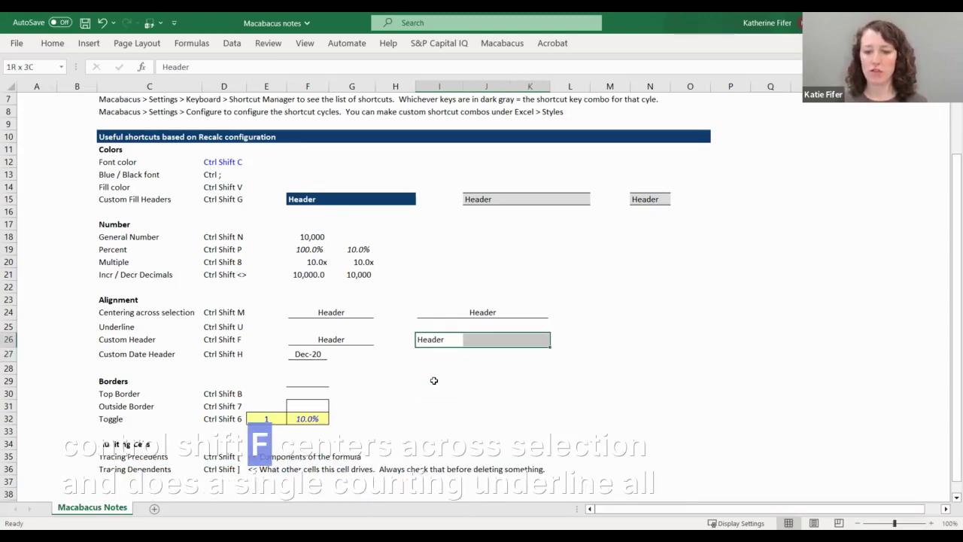
pyautogui.hotkey('ctrl', 'shift', 'f')
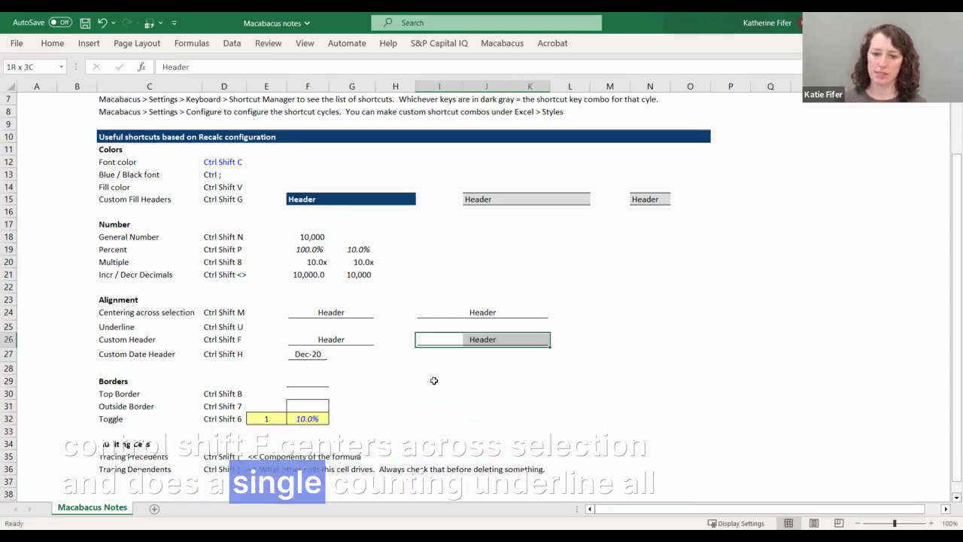
# Enter 12/31/2020 in I27 and format it as an underlined Dec-20 date header.
pyautogui.press('Down')
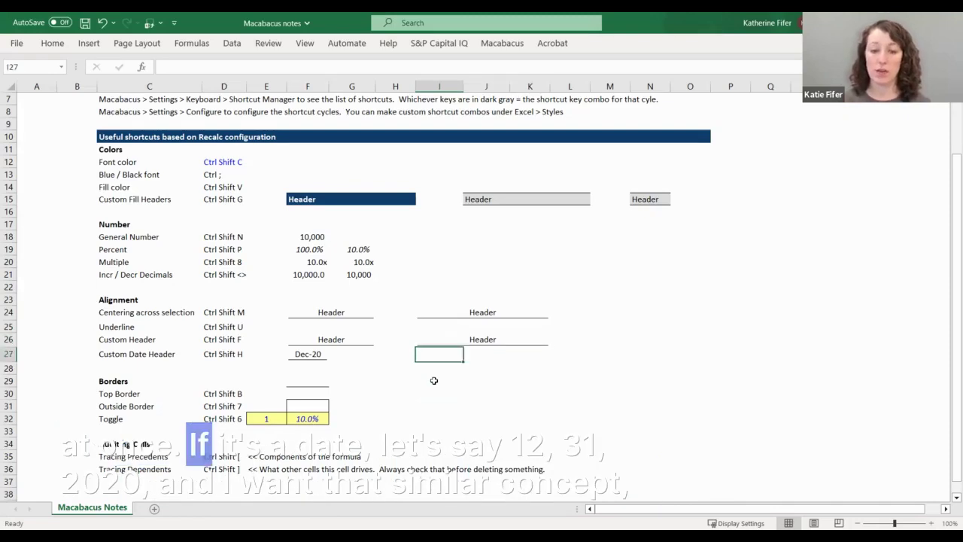
pyautogui.write('12/31/2020')
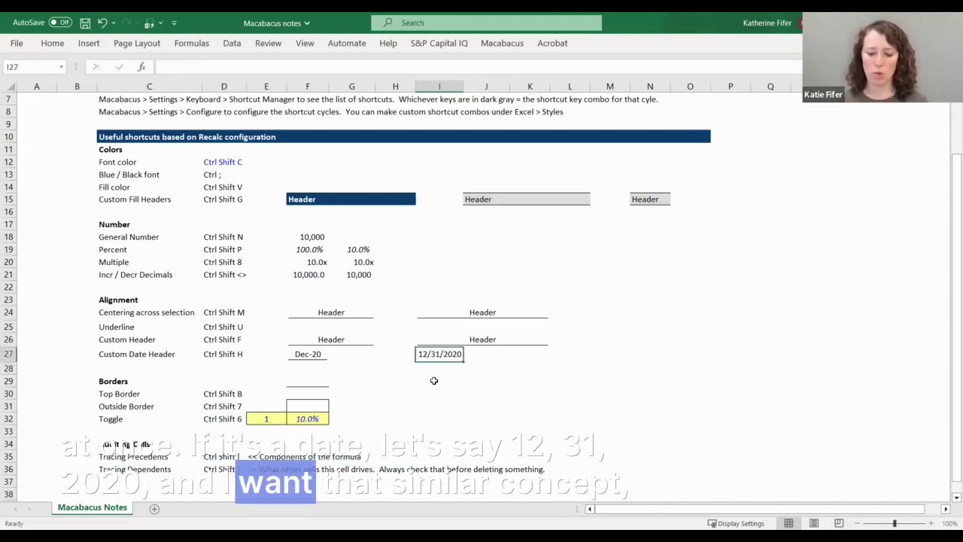
pyautogui.press('Up')
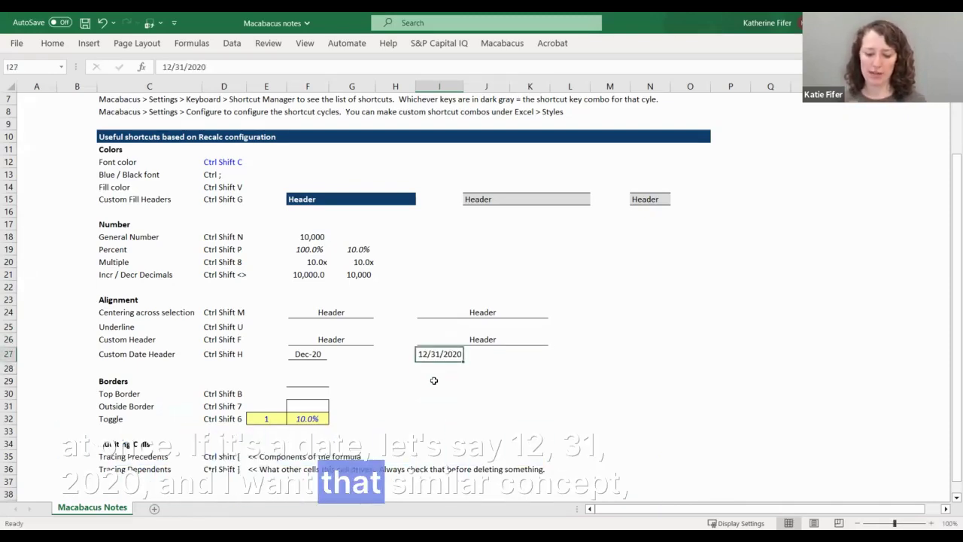
pyautogui.hotkey('ctrl', 'shift', 'h')
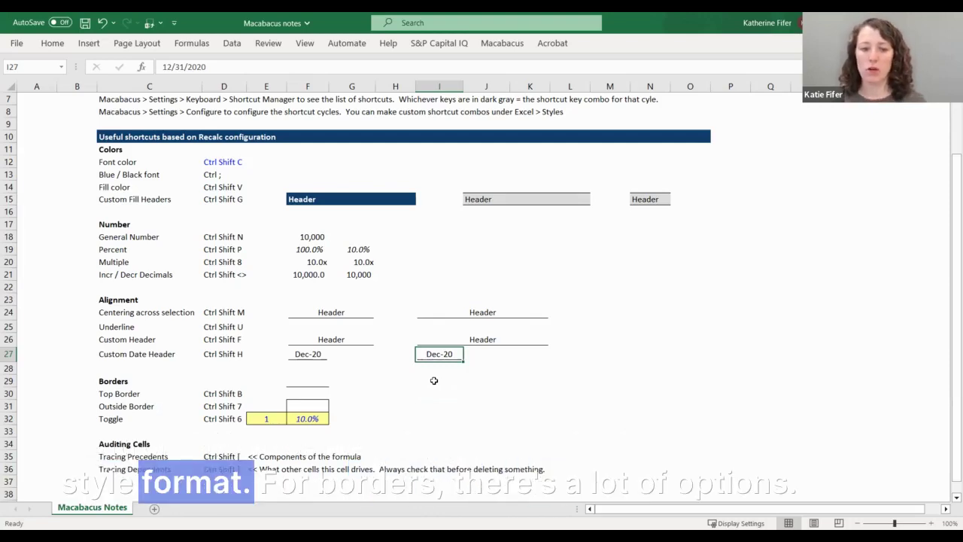
# Cycle cell I30 through its top-border styles.
pyautogui.click(434, 381)
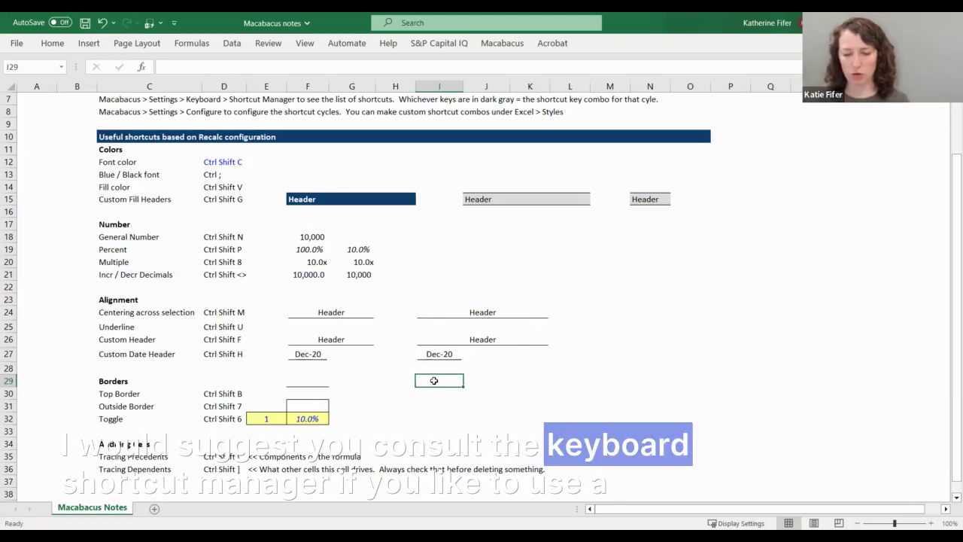
pyautogui.press('Down')
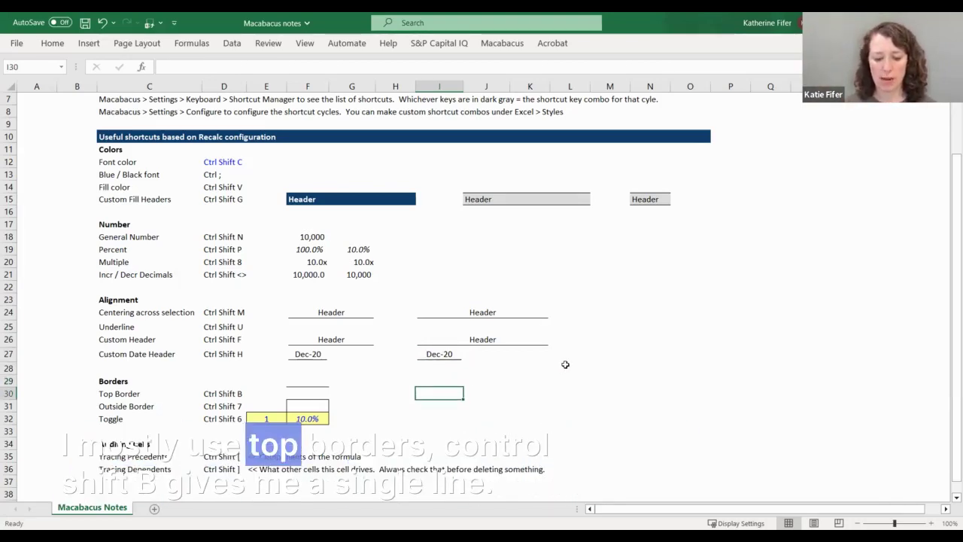
pyautogui.hotkey('ctrl', 'shift', 'b')
pyautogui.press('Right')
pyautogui.press('Right')
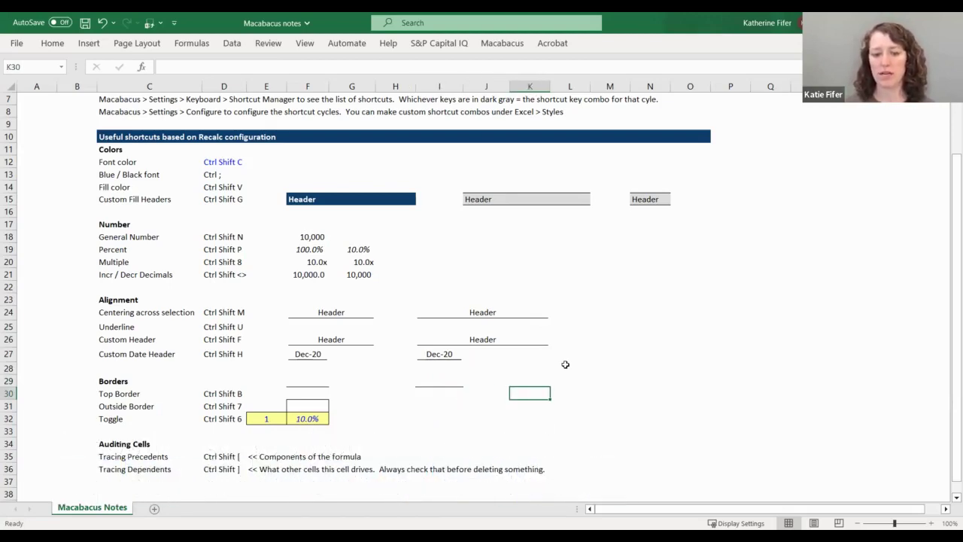
pyautogui.press('Left')
pyautogui.press('Left')
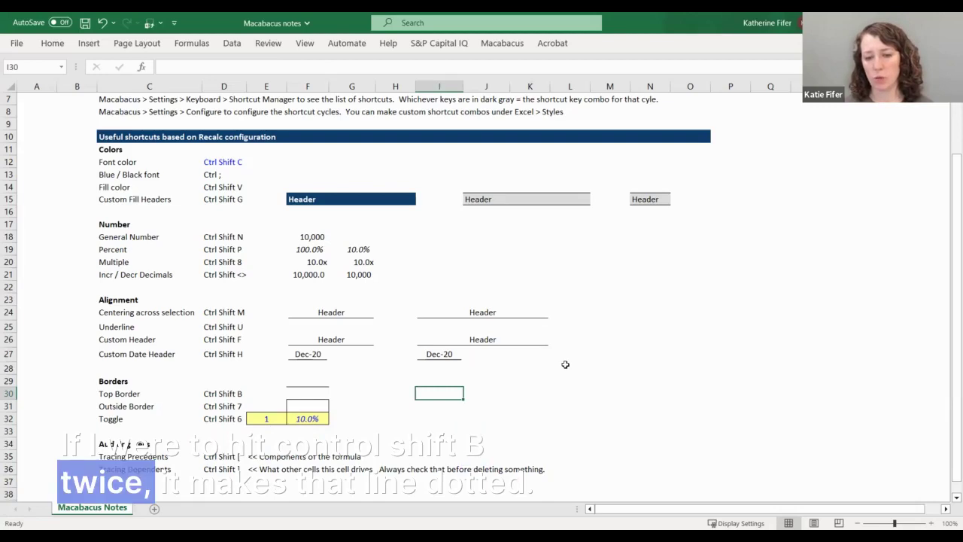
pyautogui.hotkey('ctrl', 'shift', 'b')
pyautogui.press('Right')
pyautogui.press('Right')
pyautogui.press('Left')
pyautogui.press('Left')
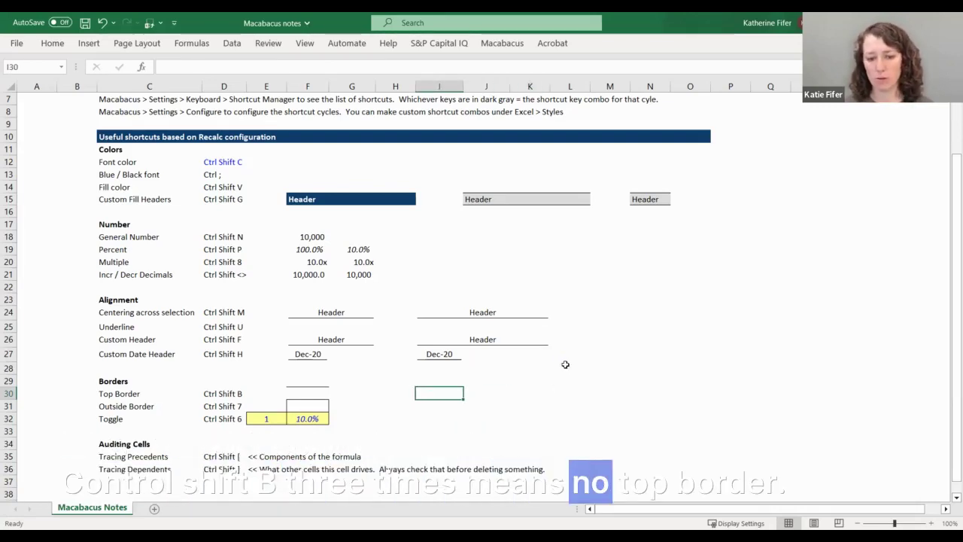
pyautogui.press('Right')
pyautogui.press('Right')
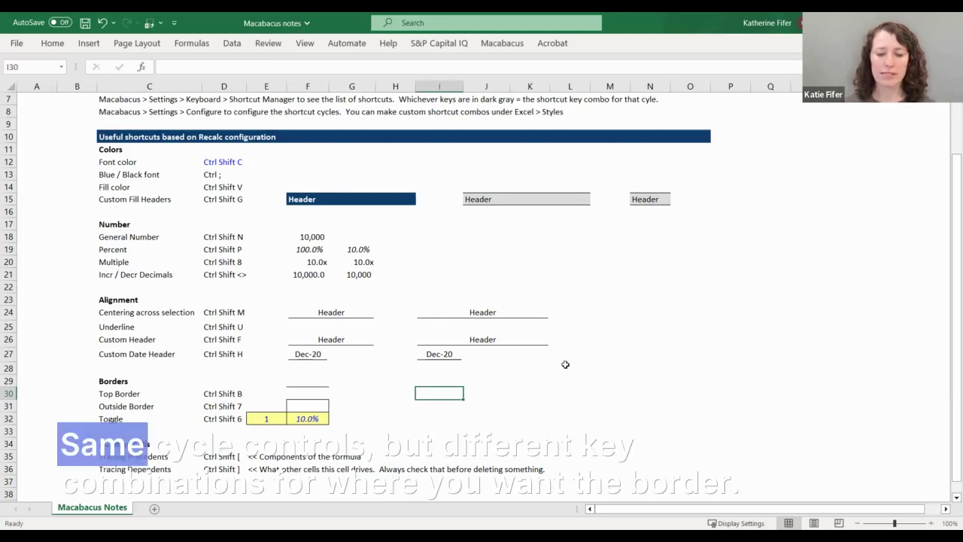
# Give cell I31 a dotted outside border.
pyautogui.press('Down')
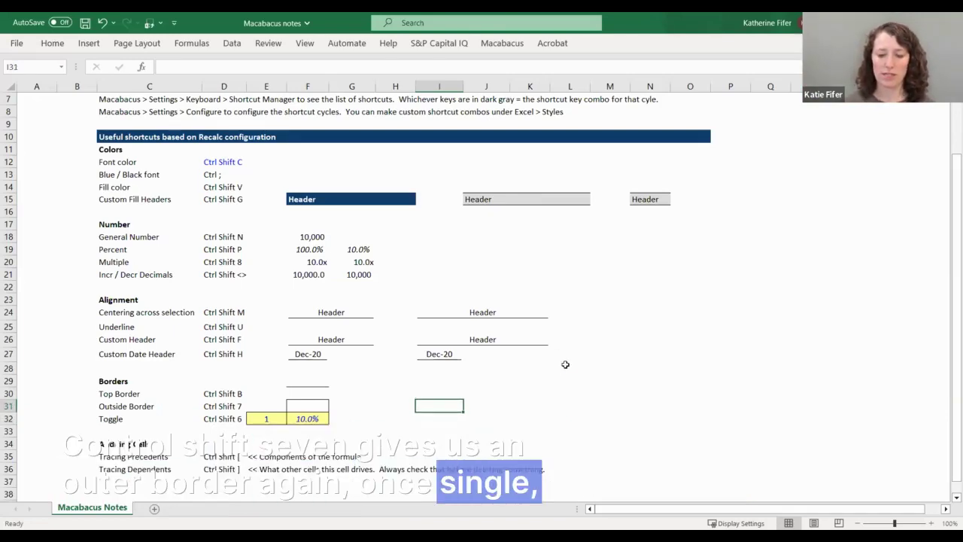
pyautogui.hotkey('ctrl', 'shift', '7')
pyautogui.hotkey('ctrl', 'shift', '7')
pyautogui.press('Down')
pyautogui.press('Down')
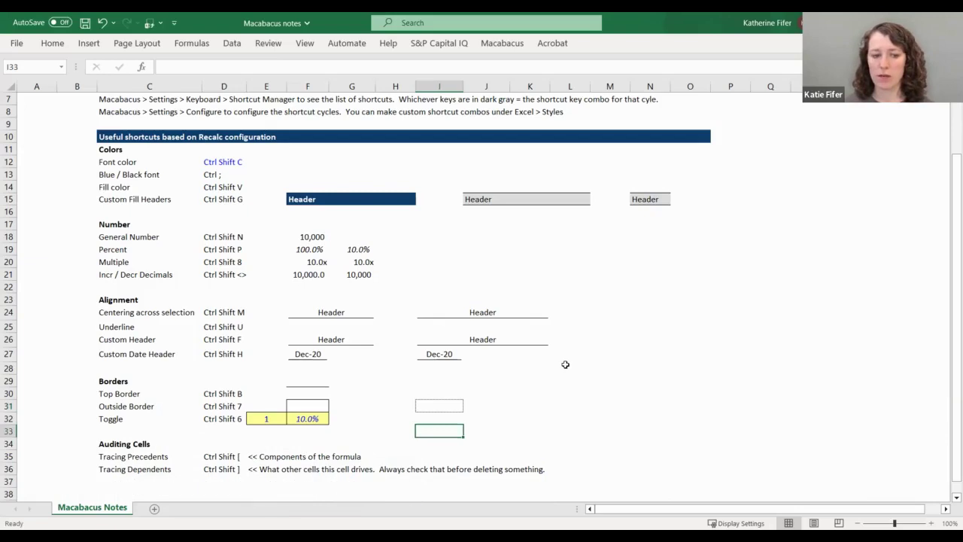
# Make I32 a yellow toggle input holding 1, switched to show 100.0%.
pyautogui.press('Up')
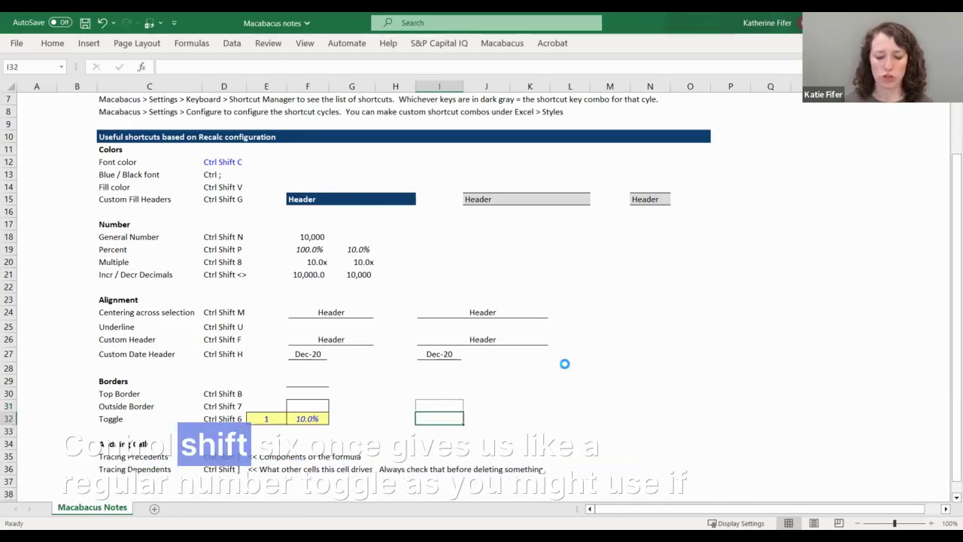
pyautogui.hotkey('ctrl', 'shift', '6')
pyautogui.write('1')
pyautogui.press('Return')
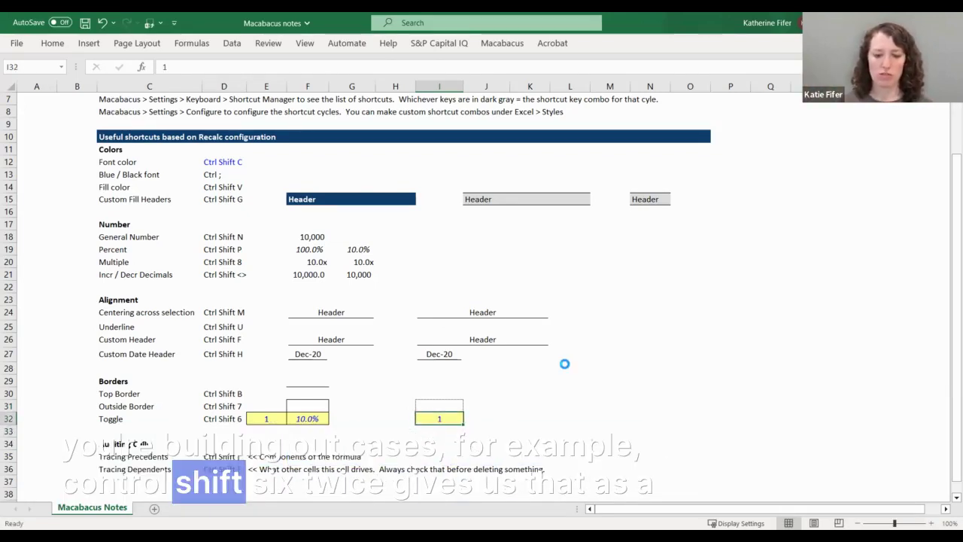
pyautogui.press('Up')
pyautogui.hotkey('ctrl', 'shift', '6')
pyautogui.press('Return')
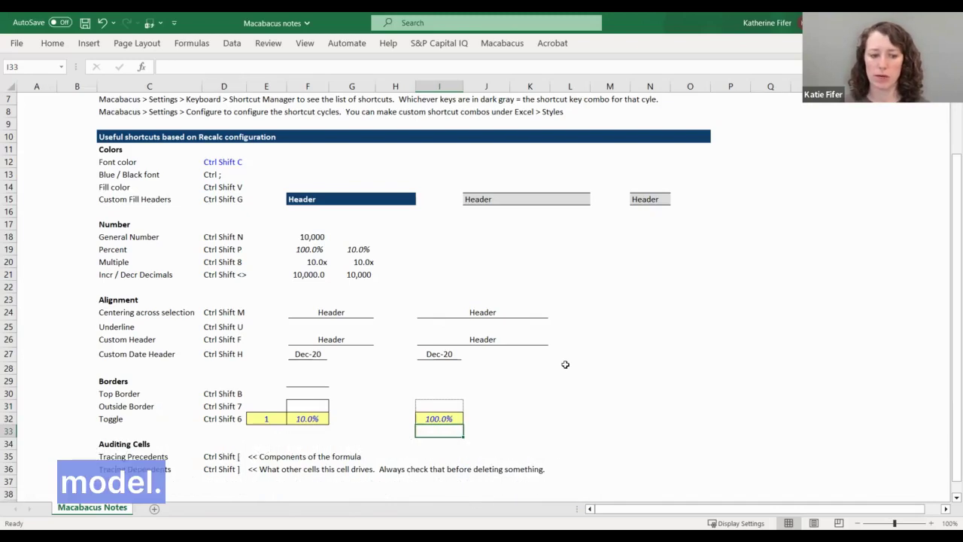
pyautogui.press('Down')
pyautogui.press('Down')
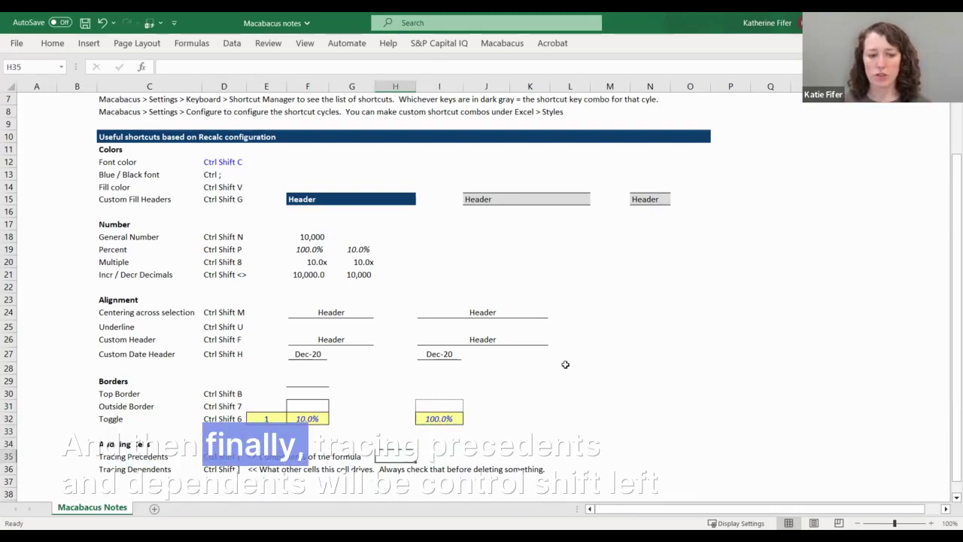
pyautogui.press('Left')
pyautogui.press('Left')
pyautogui.press('Left')
pyautogui.press('Left')
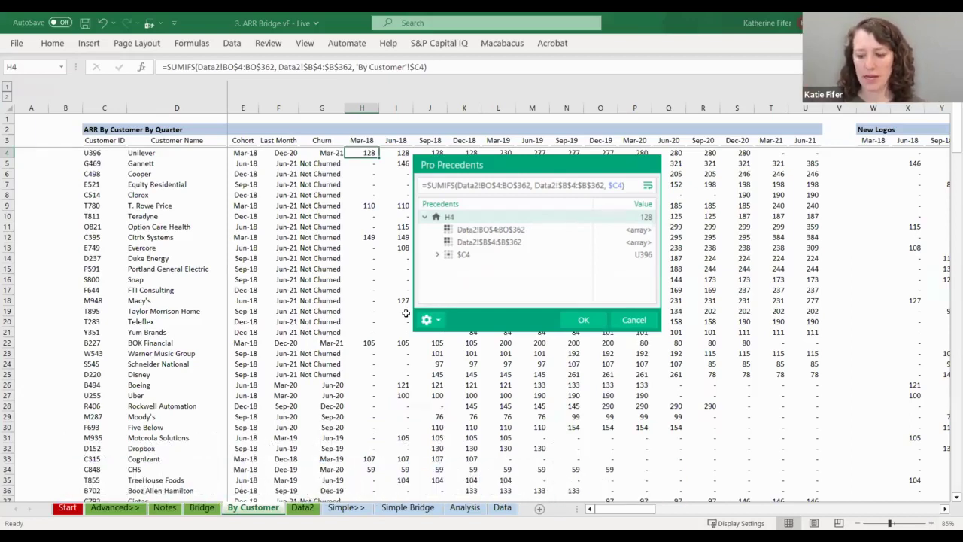
# Select H4's Data2!BO$4:BO$362 precedent and navigate to that range.
pyautogui.press('Down')
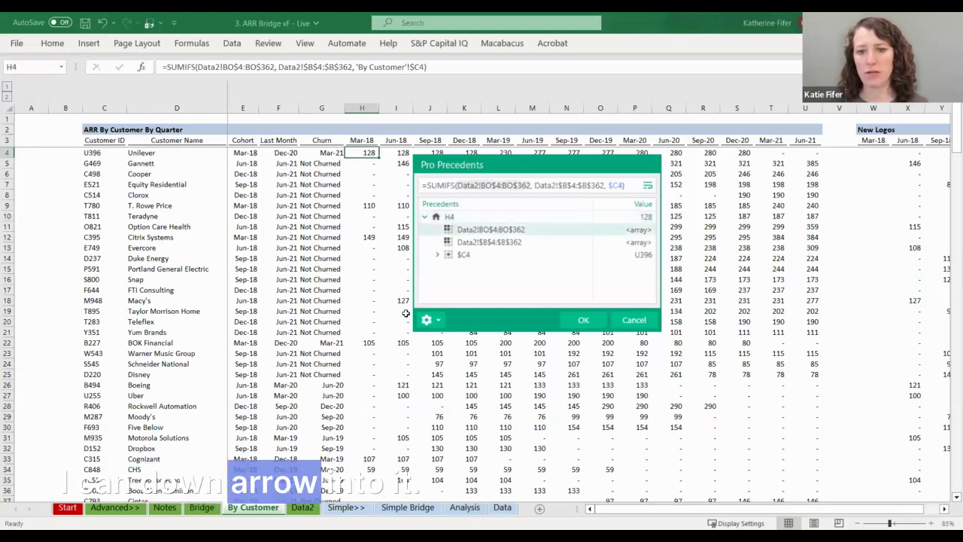
pyautogui.click(485, 231)
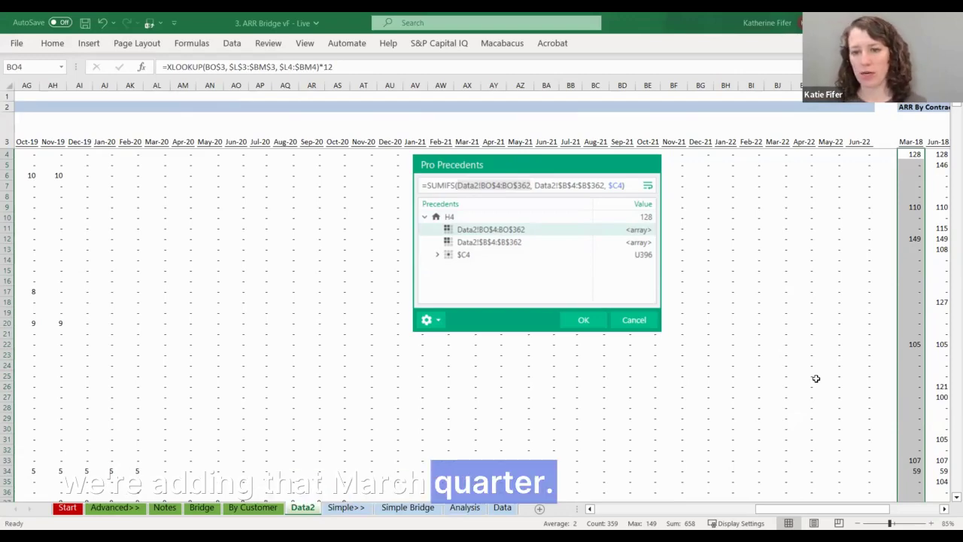
# Step through H4's precedents, expanding $C4 to reach the Data2!B4:C362 customer list.
pyautogui.press('Down')
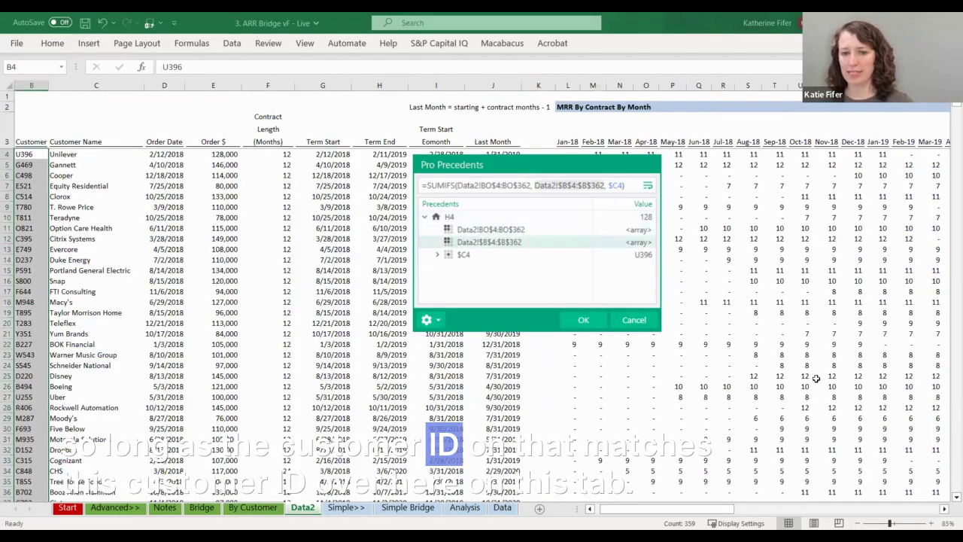
pyautogui.press('Down')
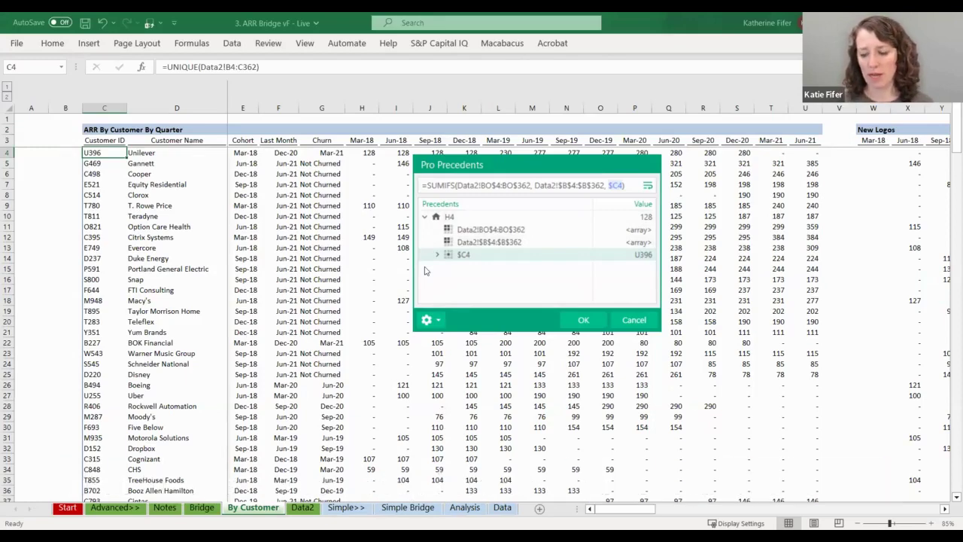
pyautogui.press('Right')
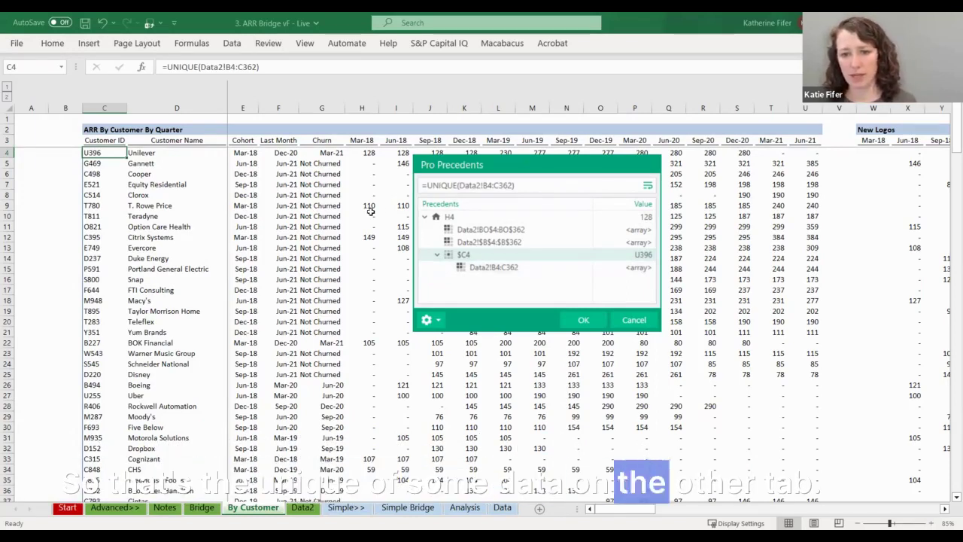
pyautogui.press('Down')
pyautogui.press('Return')
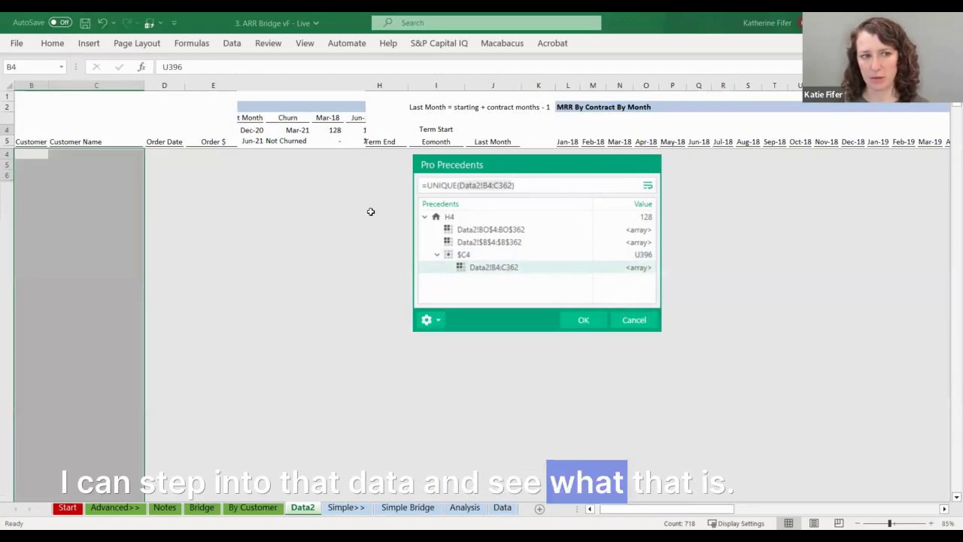
# Collapse $C4, close the precedent tracer and go to the Mar-18 total in H219.
pyautogui.press('Left')
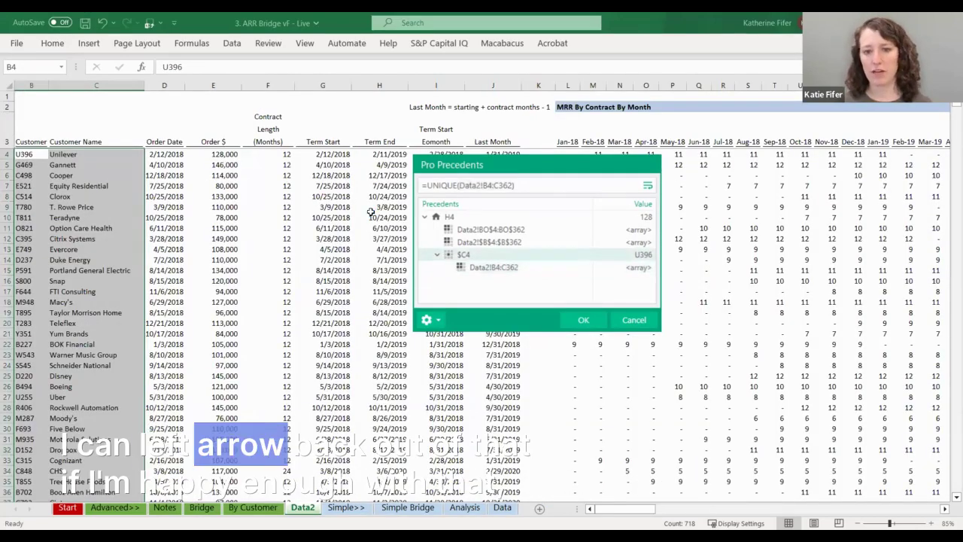
pyautogui.press('Left')
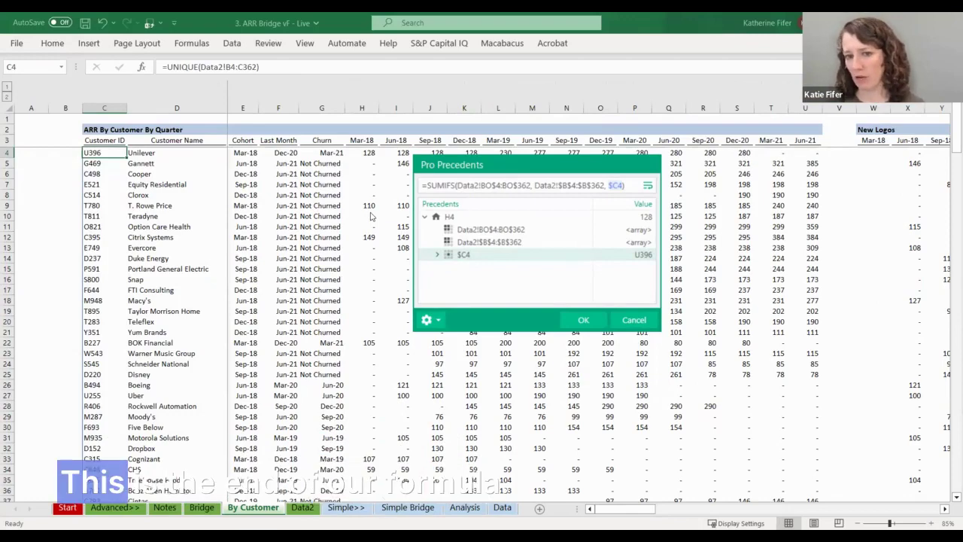
pyautogui.press('Up')
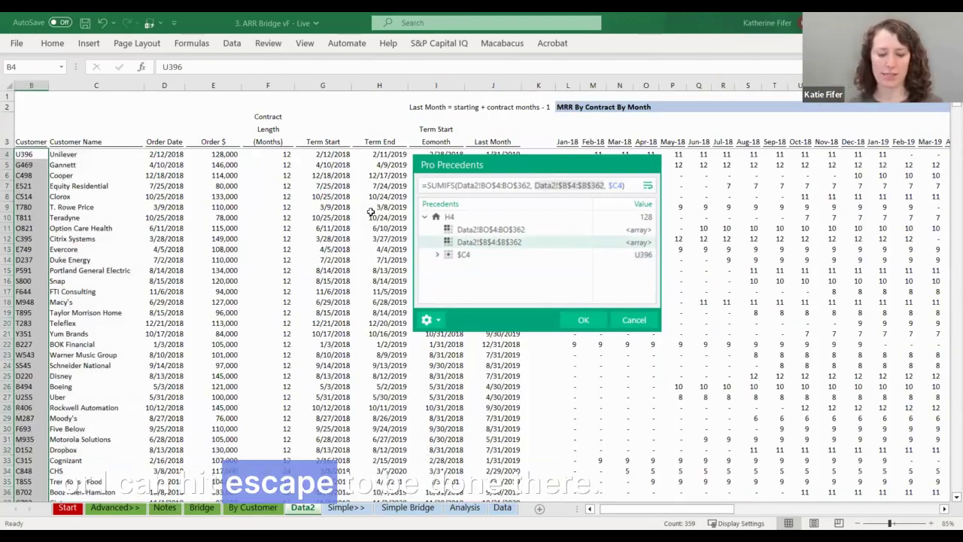
pyautogui.press('Escape')
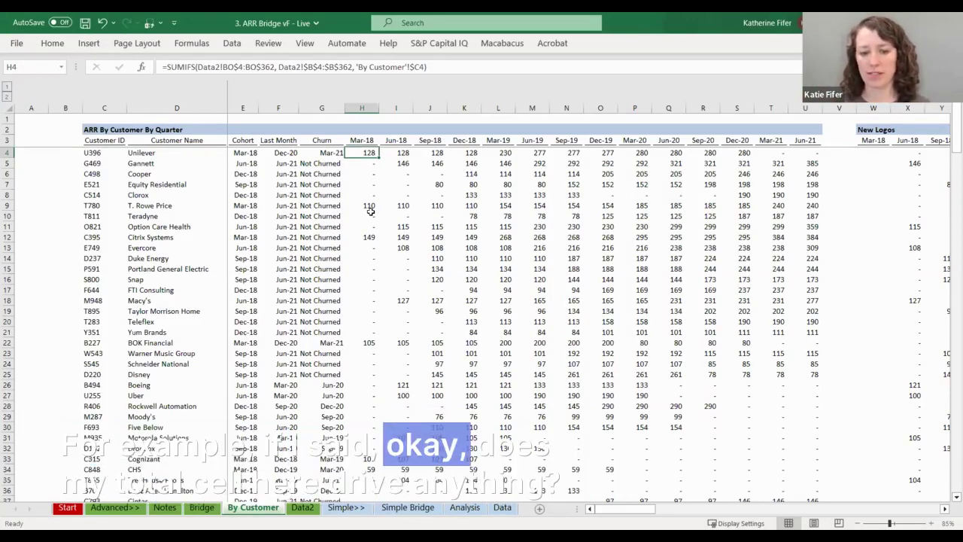
pyautogui.hotkey('ctrl', 'Down')
pyautogui.hotkey('ctrl', 'Down')
pyautogui.press('Up')
pyautogui.press('Up')
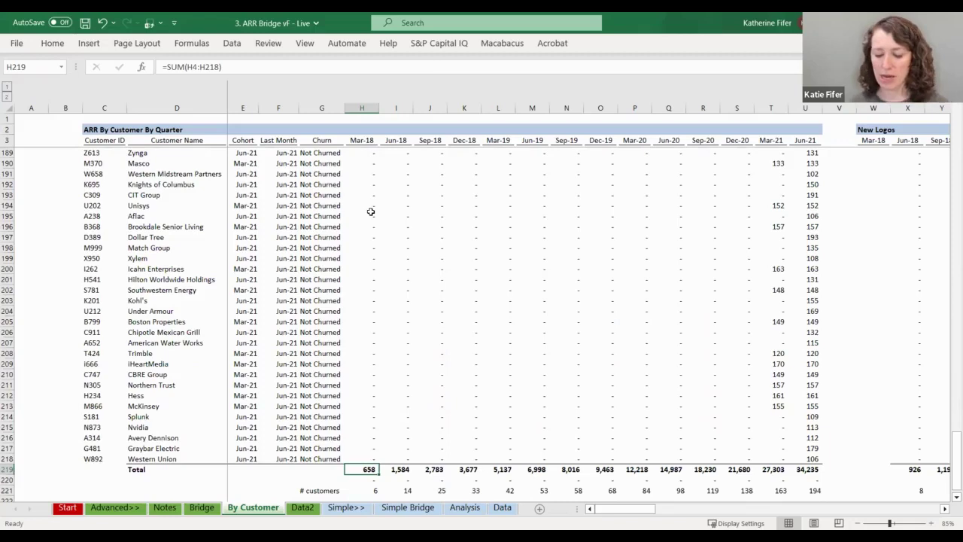
# Trace H219's dependents through H220 to Bridge D10:D11, then expand D10 to show D11, D17 and E3.
pyautogui.hotkey('ctrl', 'shift', ']')
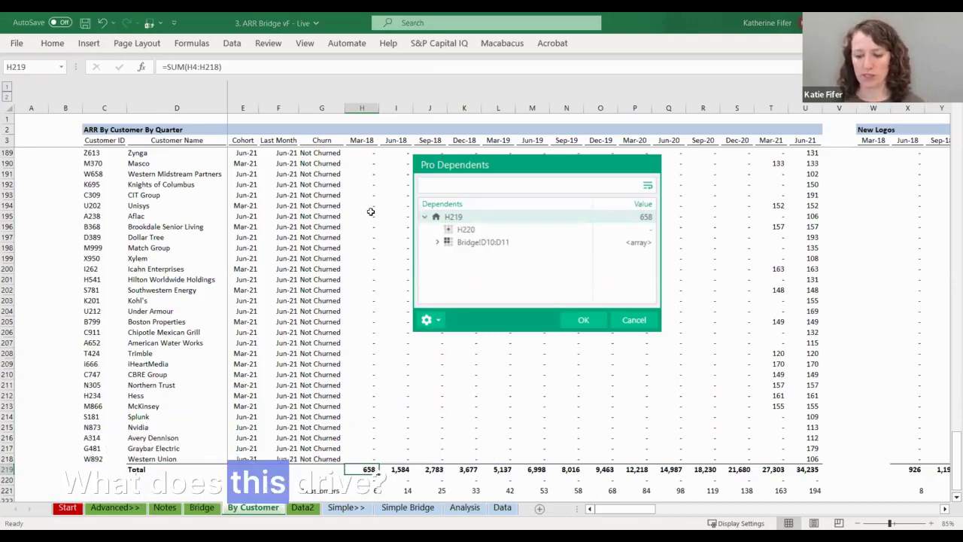
pyautogui.press('Down')
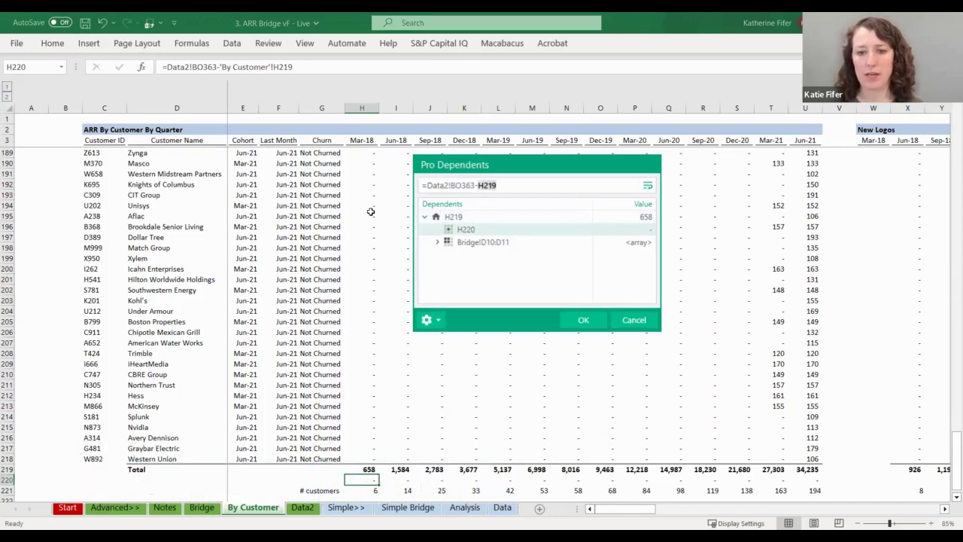
pyautogui.press('Down')
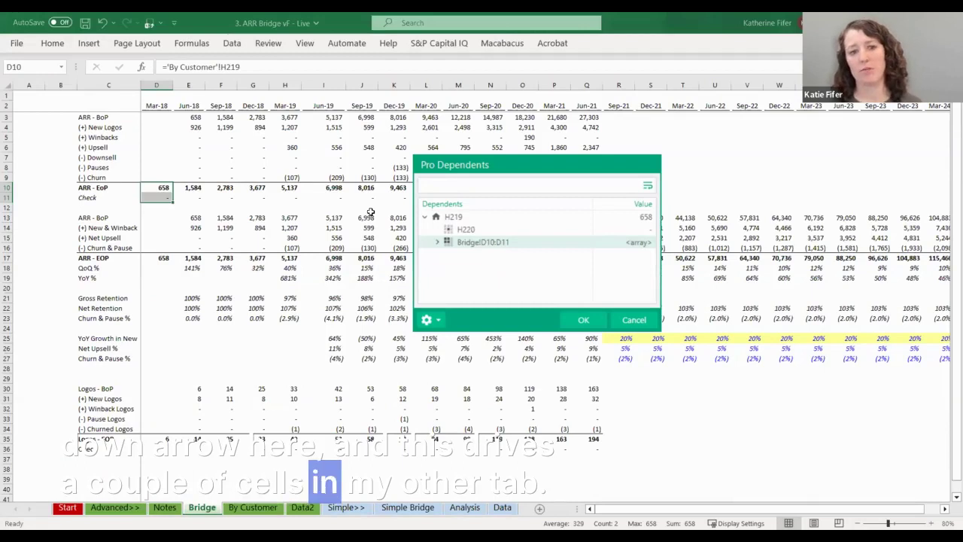
pyautogui.press('Right')
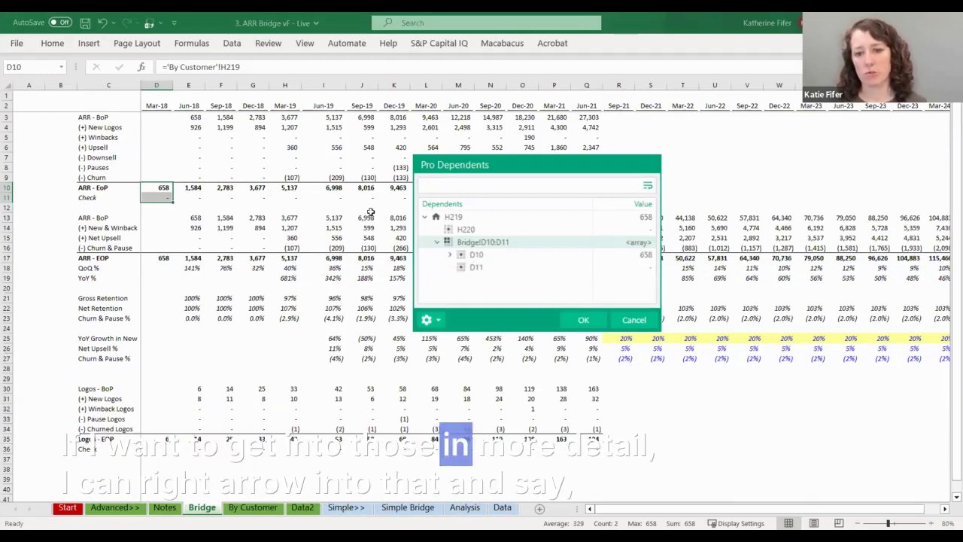
pyautogui.press('Down')
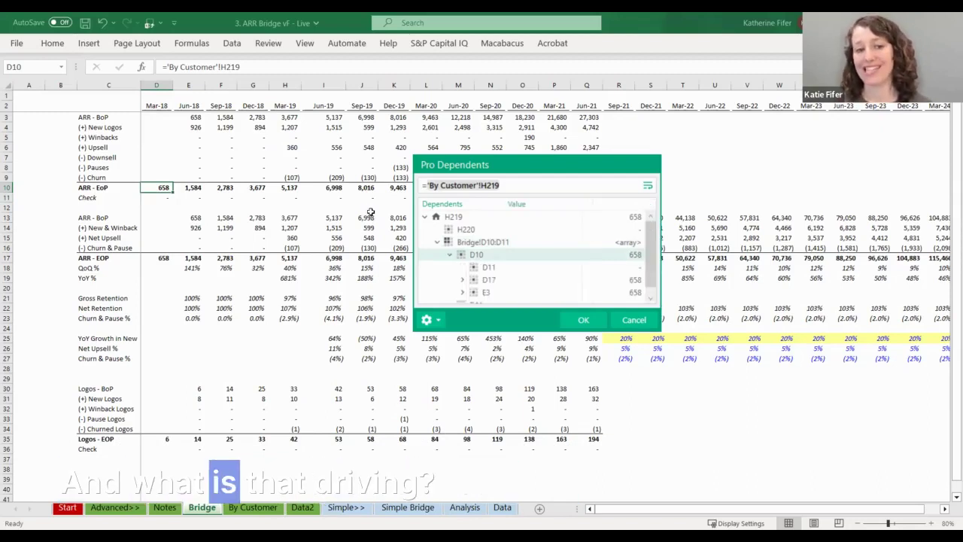
pyautogui.press('Right')
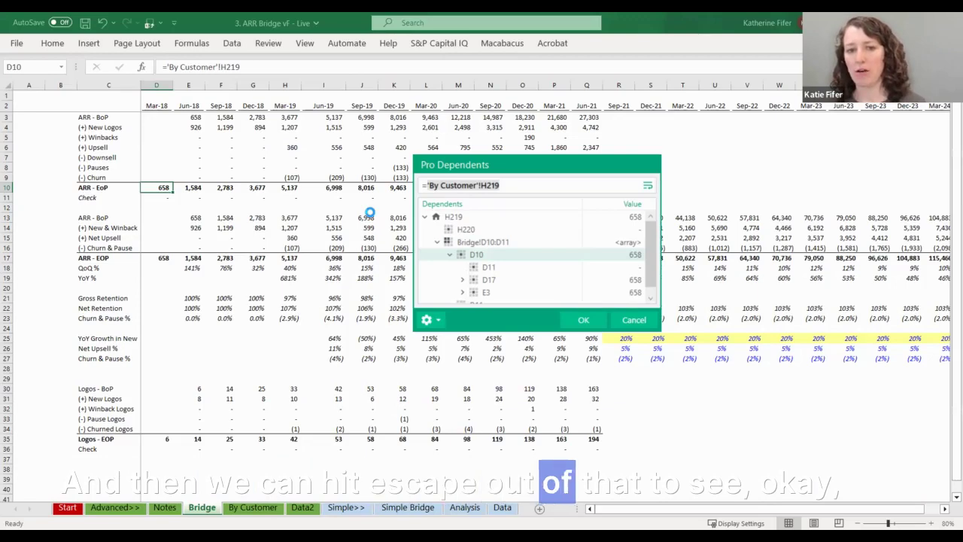
# Export the Bridge table C2:Q10 to the PowerPoint slide as a linked picture via Macabacus.
pyautogui.press('Escape')
pyautogui.hotkey('ctrl', '[')
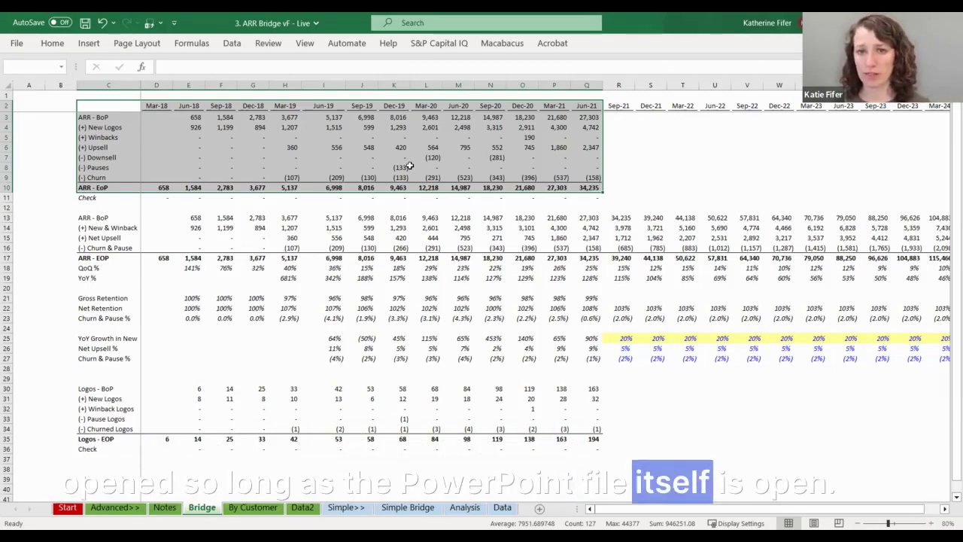
pyautogui.click(500, 47)
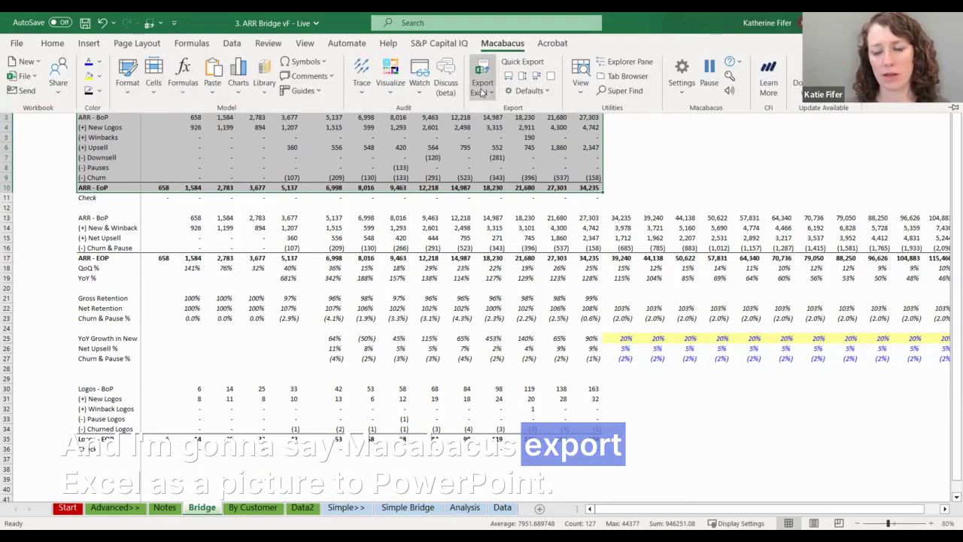
pyautogui.click(482, 92)
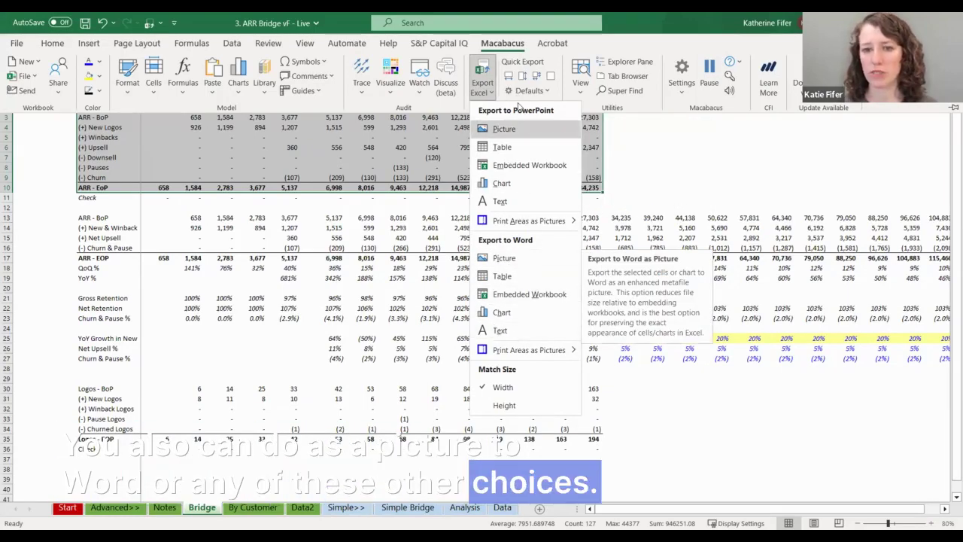
pyautogui.click(522, 129)
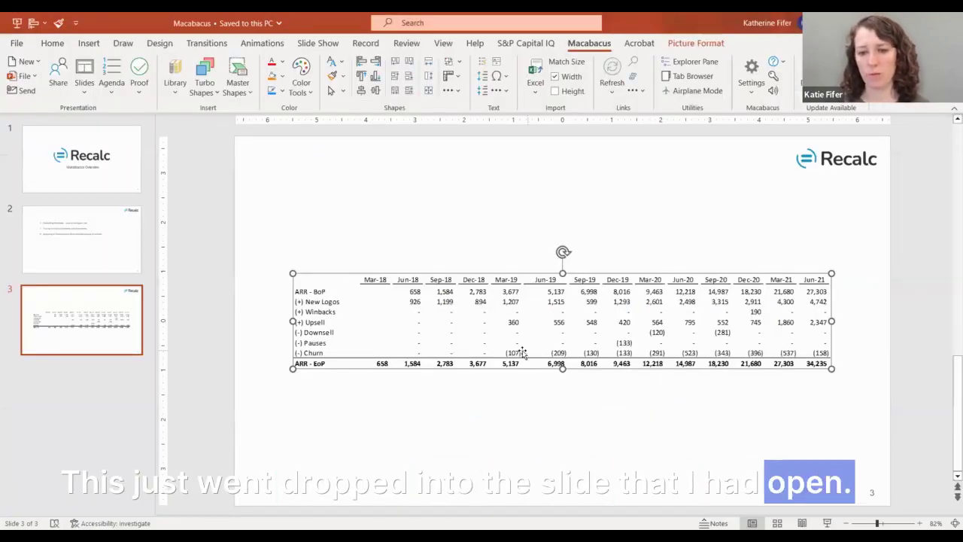
# Move the ARR bridge picture toward slide 3's top-left and shrink it.
pyautogui.moveTo(526, 309); pyautogui.dragTo(567, 258)
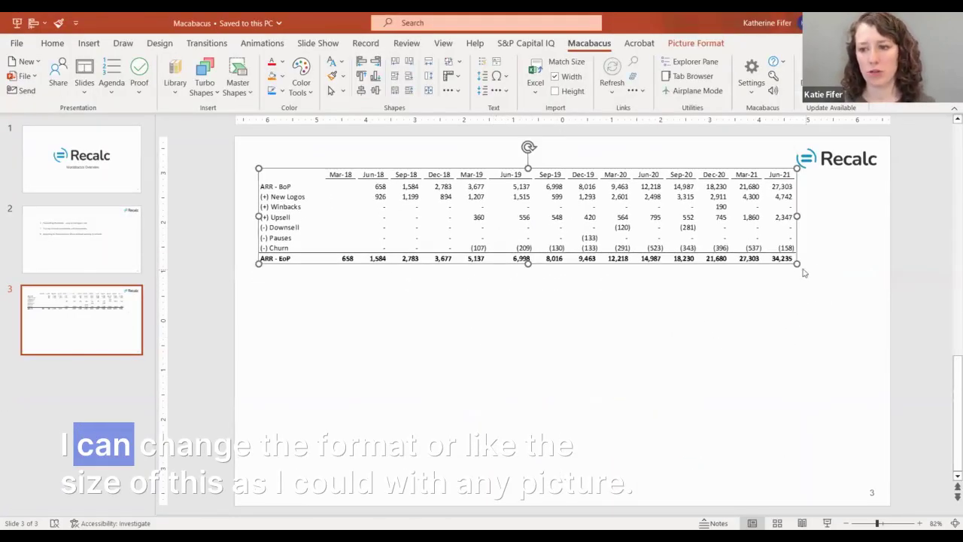
pyautogui.moveTo(796, 261); pyautogui.dragTo(636, 237)
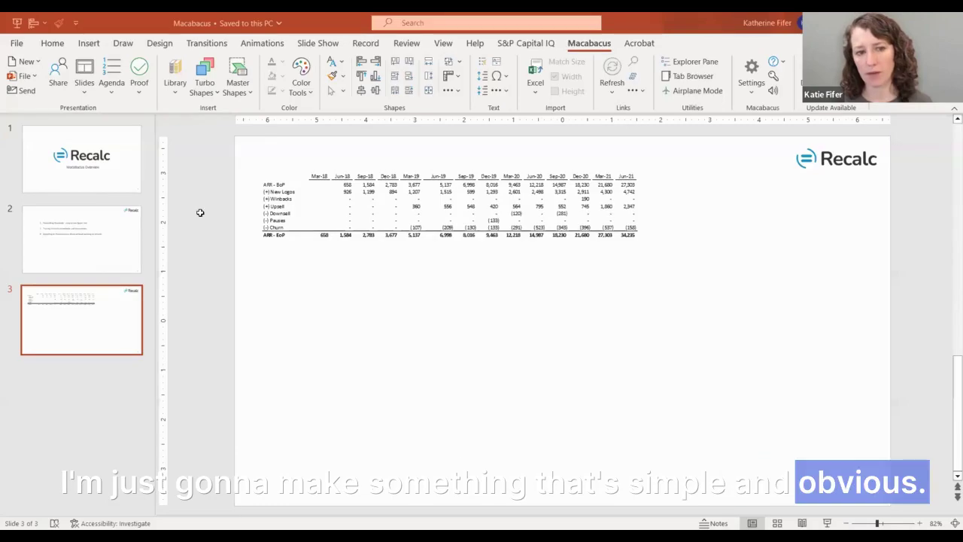
# Change Bridge cell D10 (Mar-18 ARR EoP) to 10000 in Excel, then return to PowerPoint.
pyautogui.hotkey('alt', 'Tab')
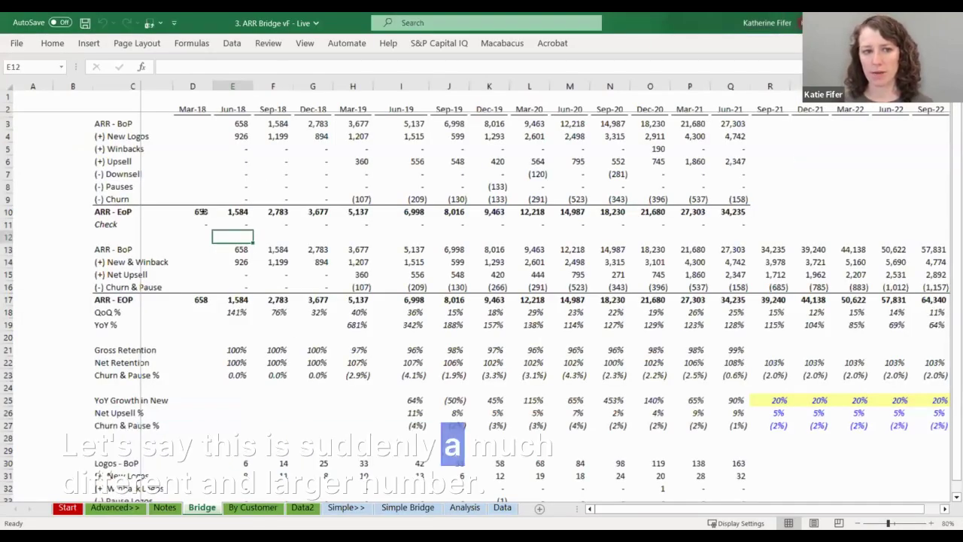
pyautogui.press('Up')
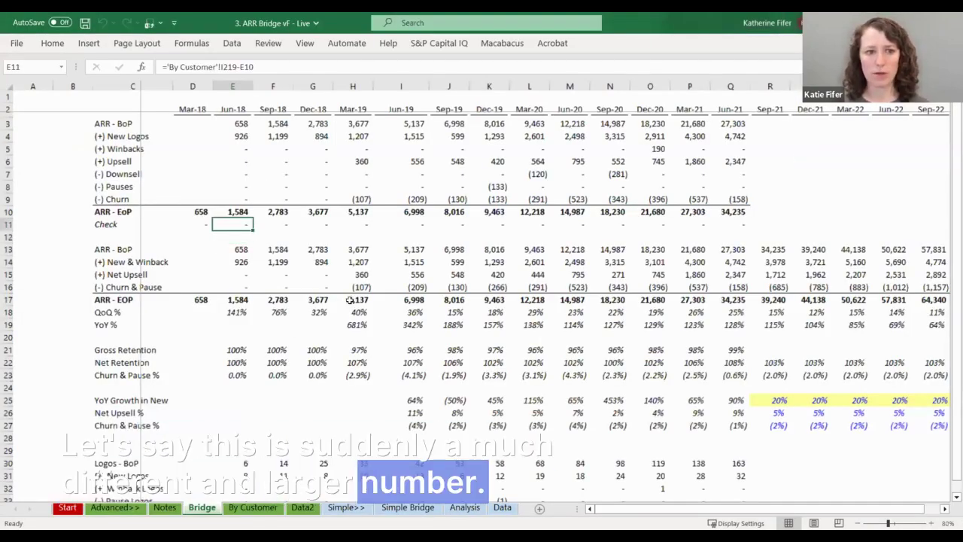
pyautogui.press('Left')
pyautogui.press('Up')
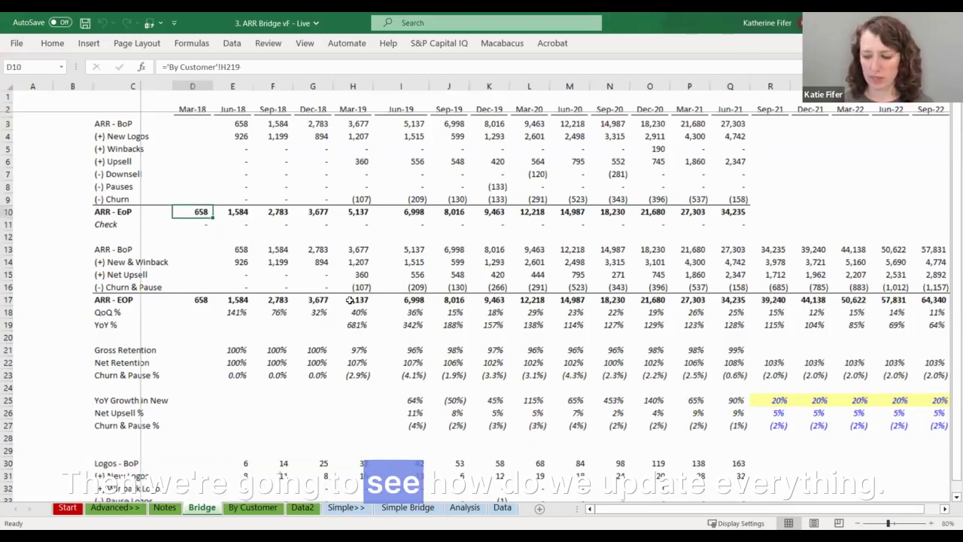
pyautogui.write('10000')
pyautogui.press('Return')
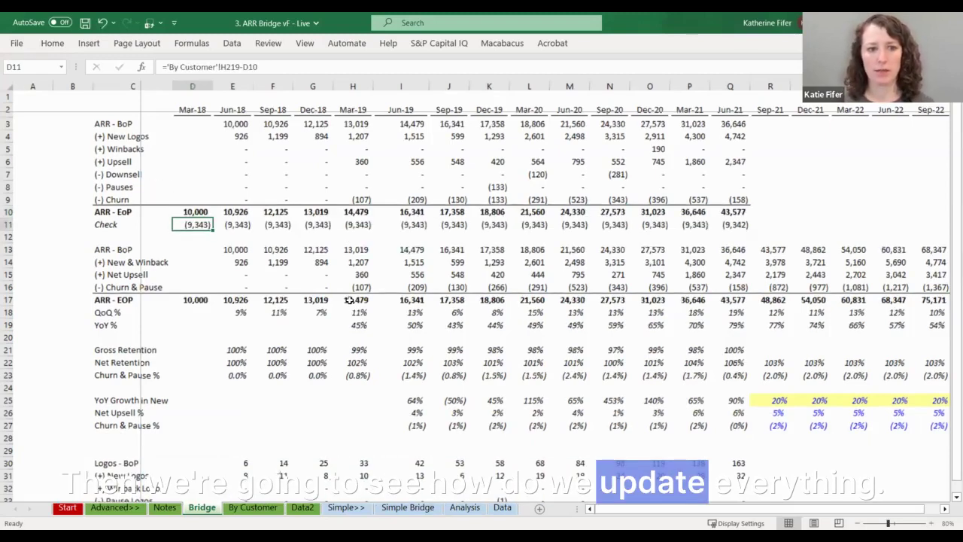
pyautogui.press('Up')
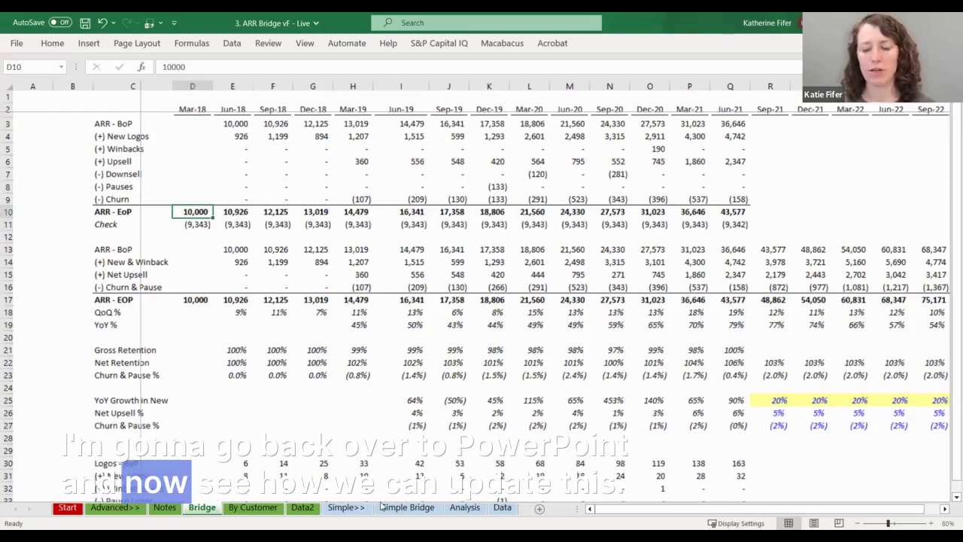
pyautogui.hotkey('alt', 'Tab')
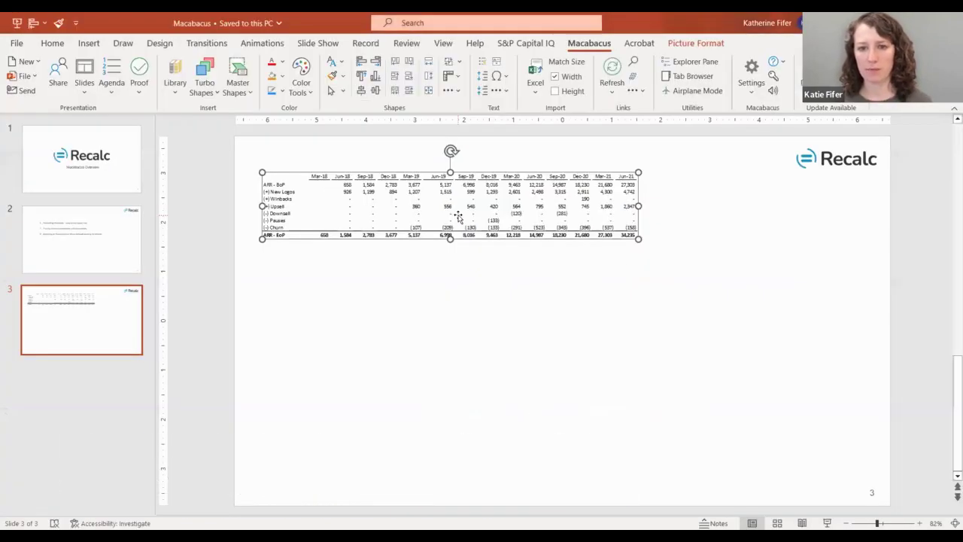
# View the linked picture's Excel Link options and close them without refreshing.
pyautogui.rightClick(536, 221)
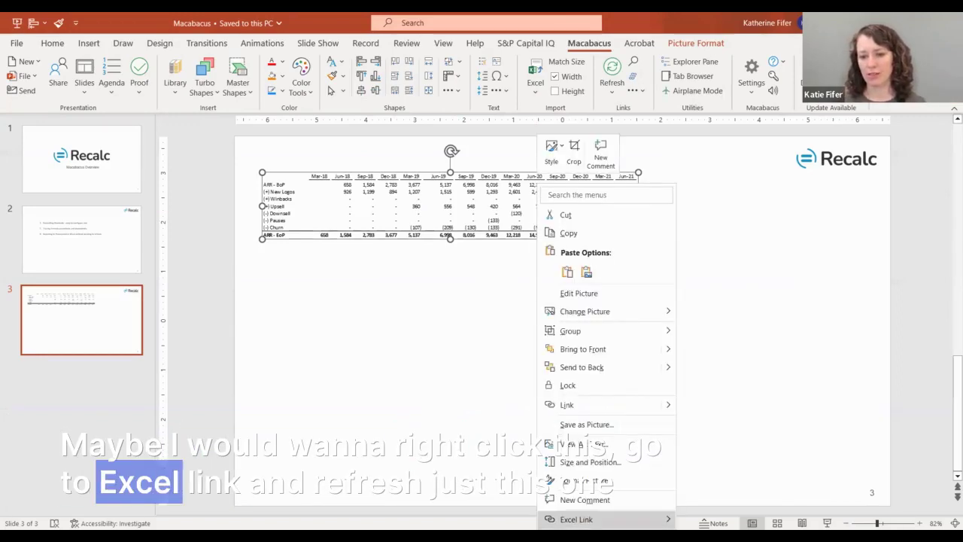
pyautogui.moveTo(601, 519)
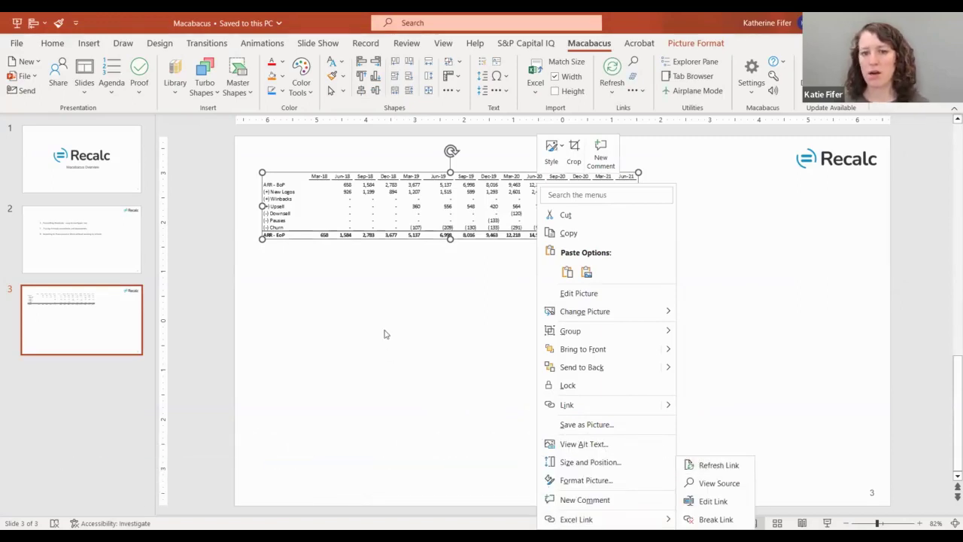
pyautogui.click(609, 109)
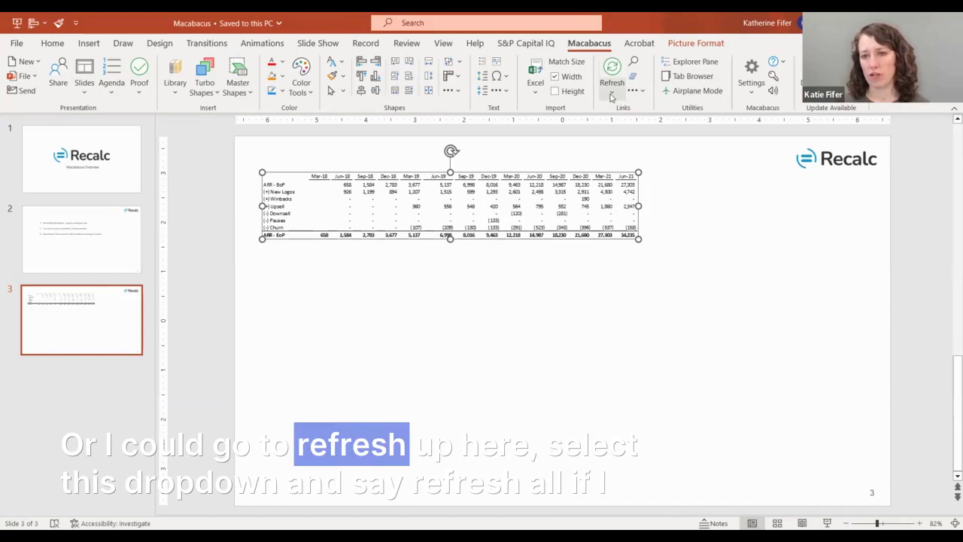
# Refresh all shape and text links so the picture shows the new values starting at 10,000.
pyautogui.click(610, 93)
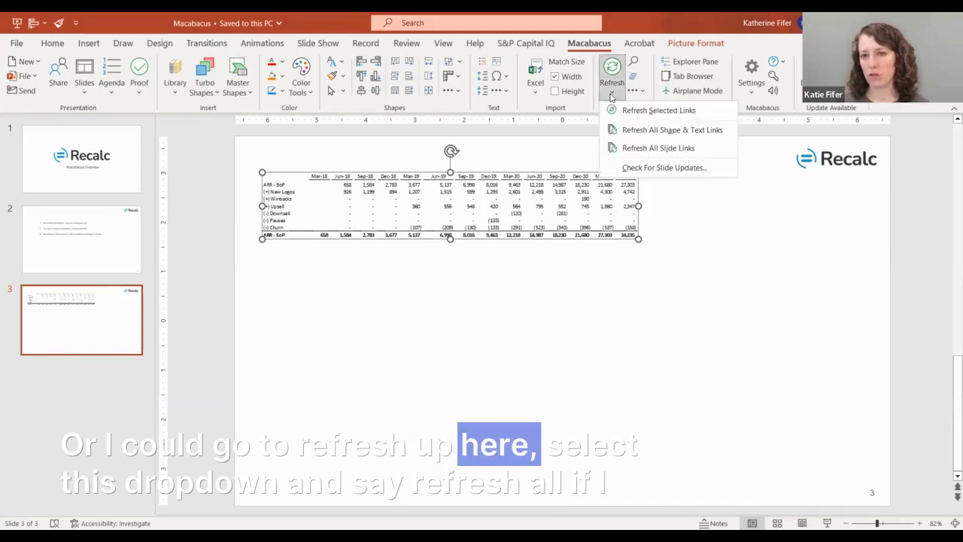
pyautogui.click(623, 134)
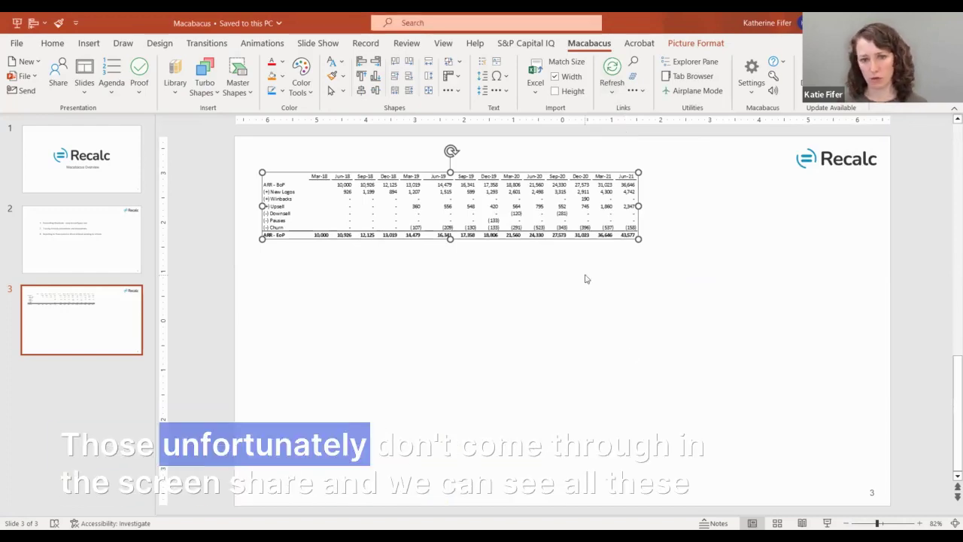
pyautogui.click(356, 275)
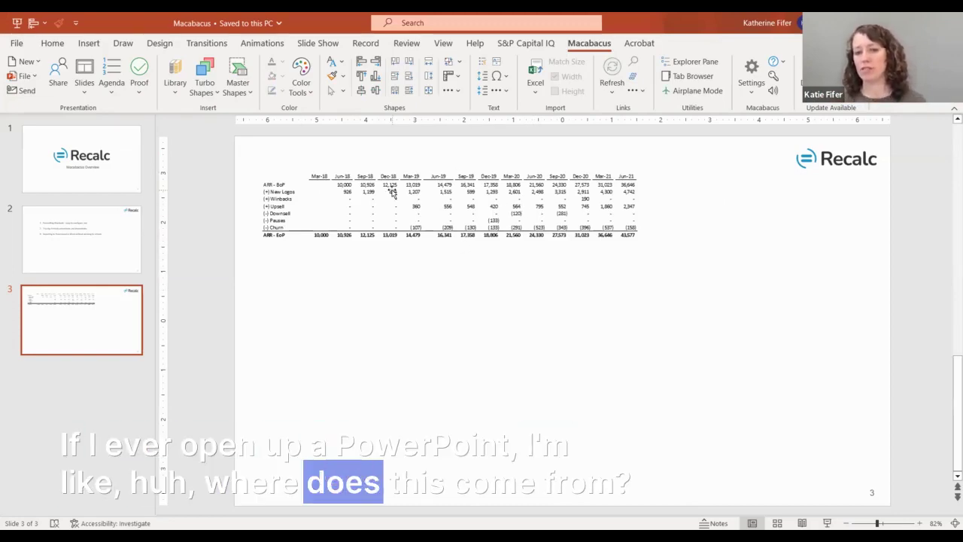
pyautogui.click(392, 192)
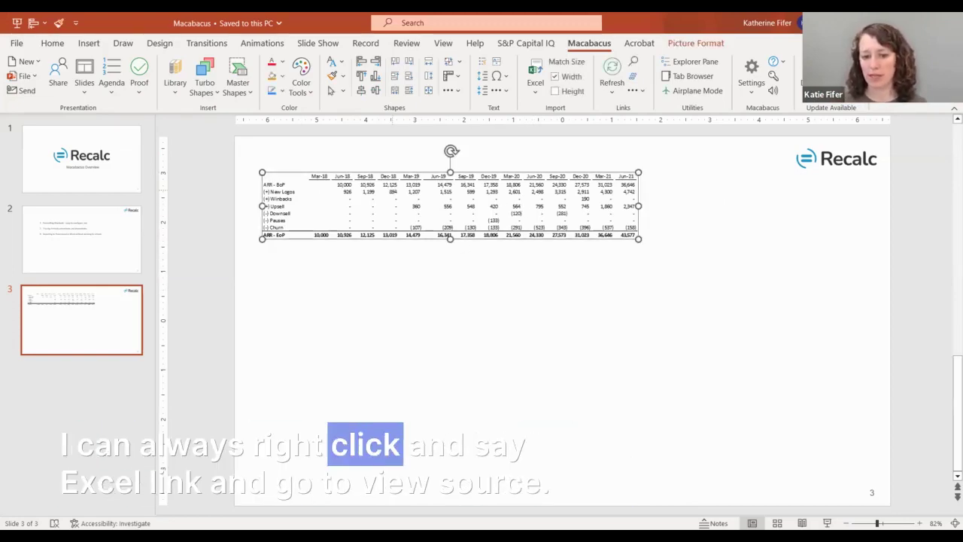
pyautogui.rightClick(392, 192)
pyautogui.moveTo(451, 519)
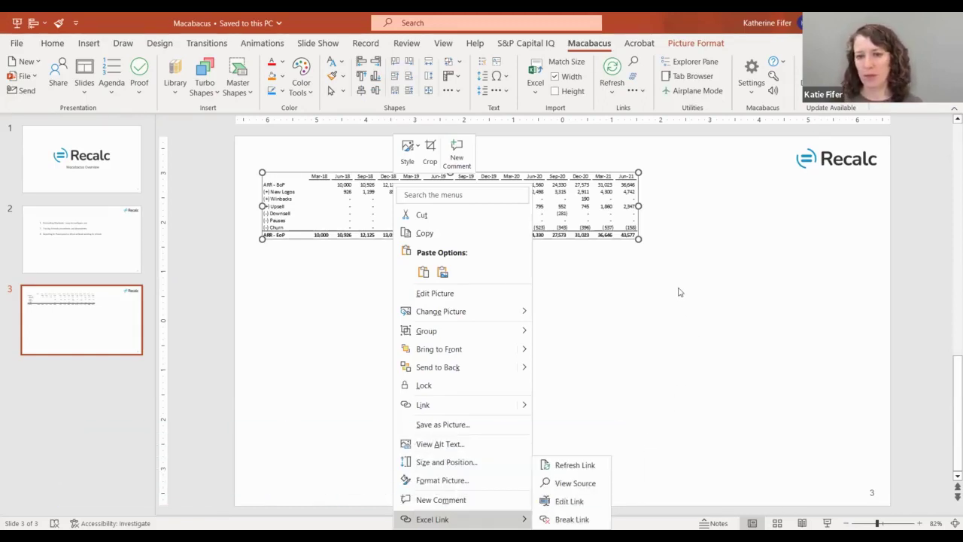
pyautogui.click(592, 283)
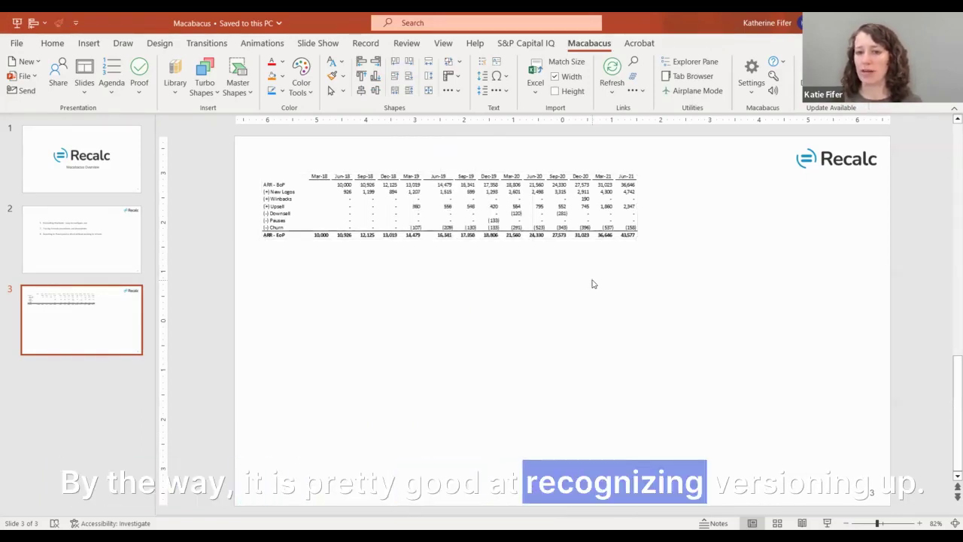